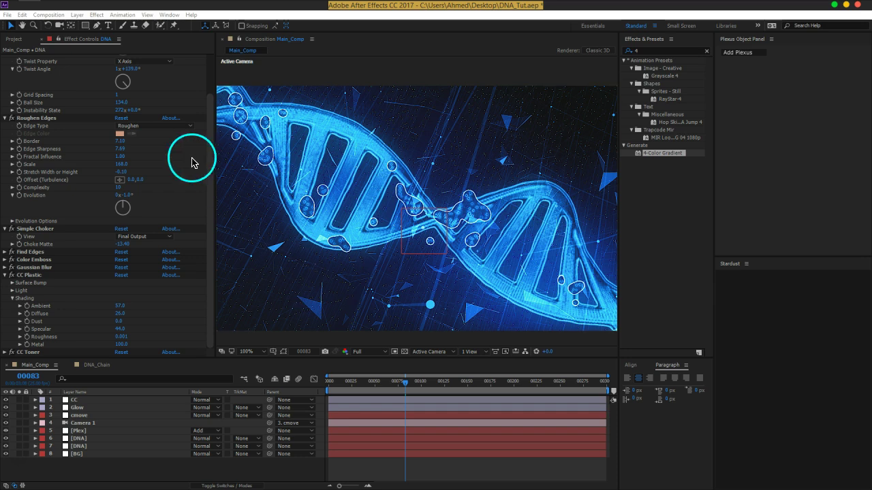
Create a new 500×500 px composition named Cell_Birth from Composition > New Composition
click(48, 14)
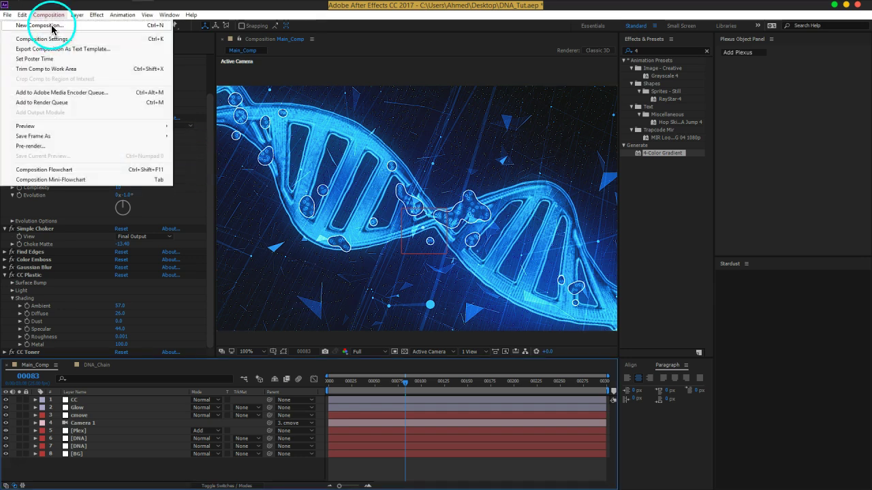
click(41, 25)
click(369, 142)
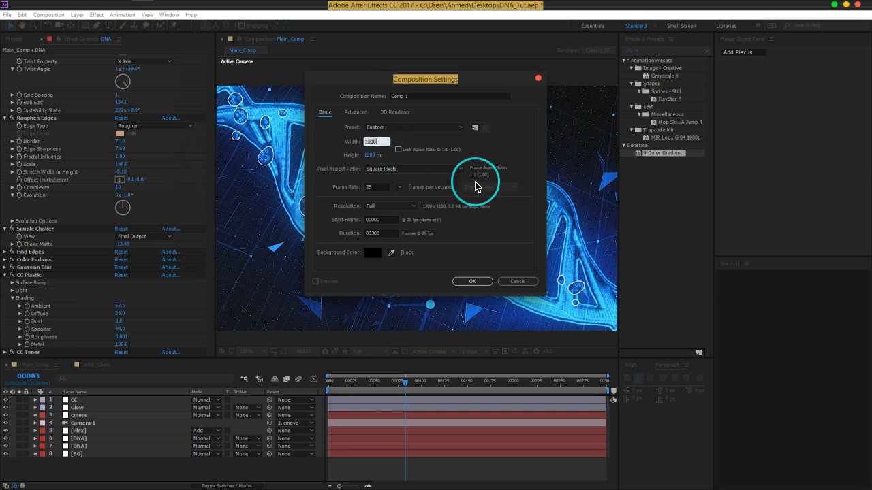
text(0)
key(Tab)
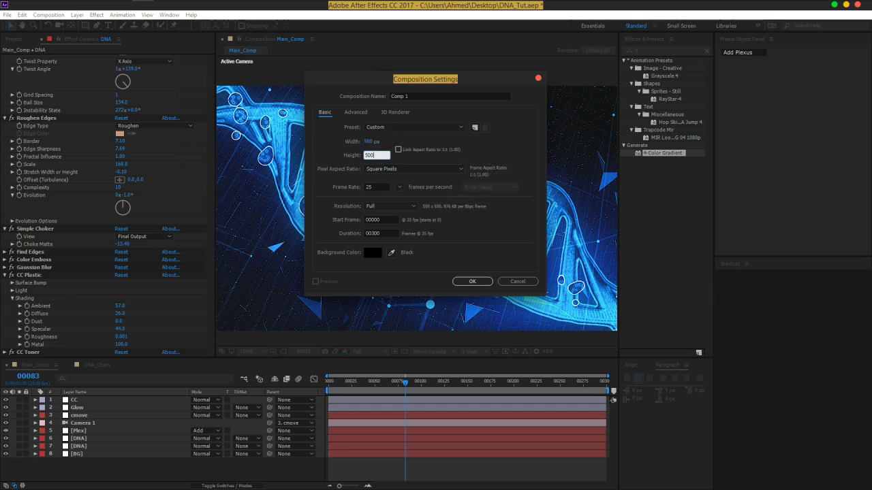
click(391, 97)
text(Cell_Birth)
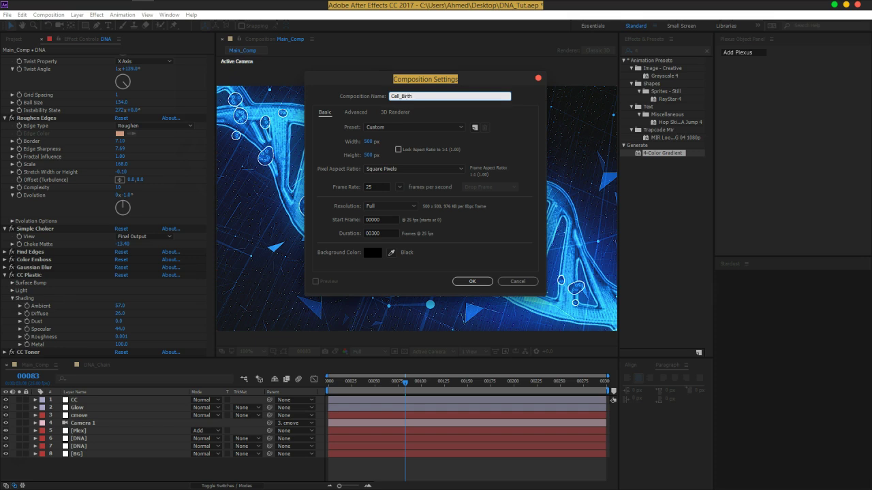
click(455, 282)
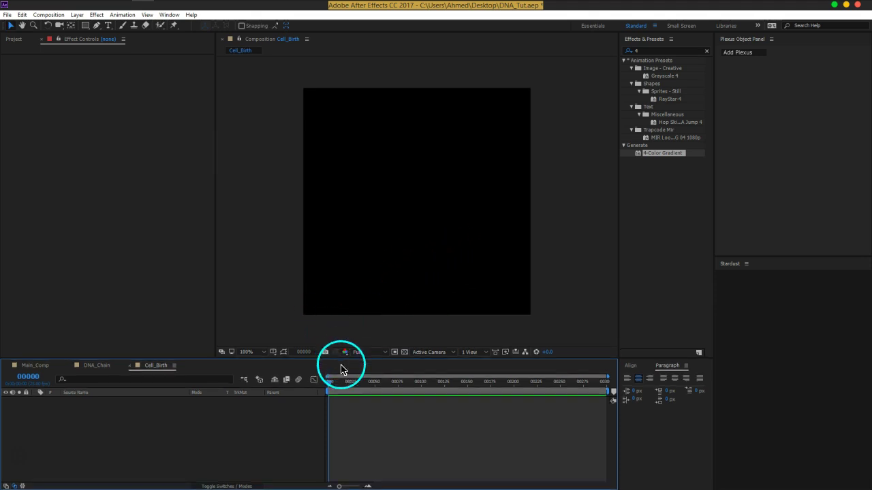
Add a comp-sized white solid layer, White Solid 1, via Layer > New > Solid
drag(341, 370, 343, 368)
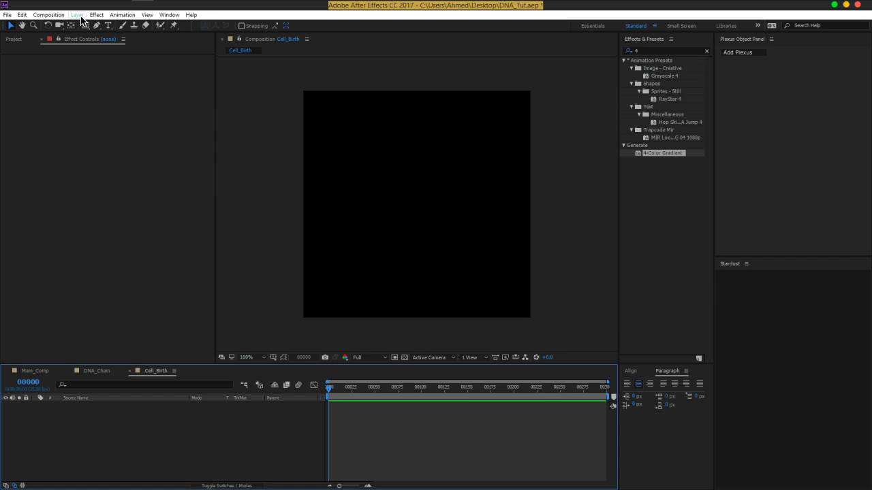
click(78, 15)
click(97, 15)
click(81, 15)
mouse_move(84, 26)
click(185, 34)
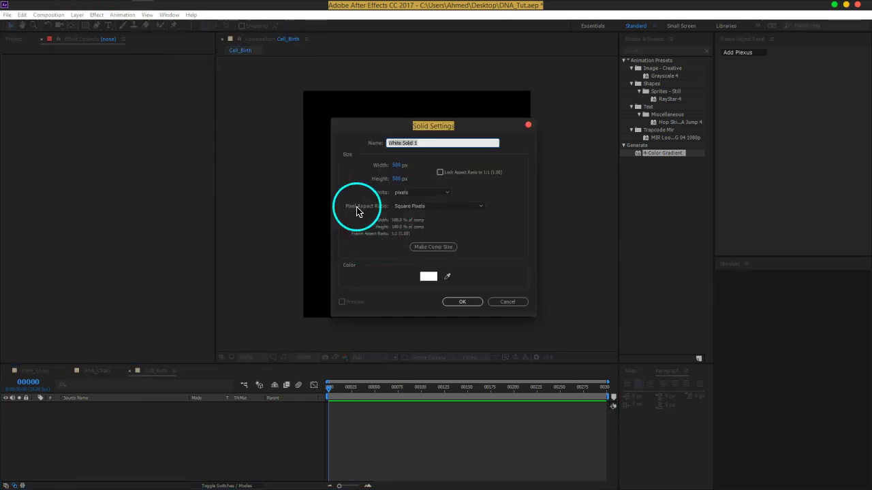
click(455, 302)
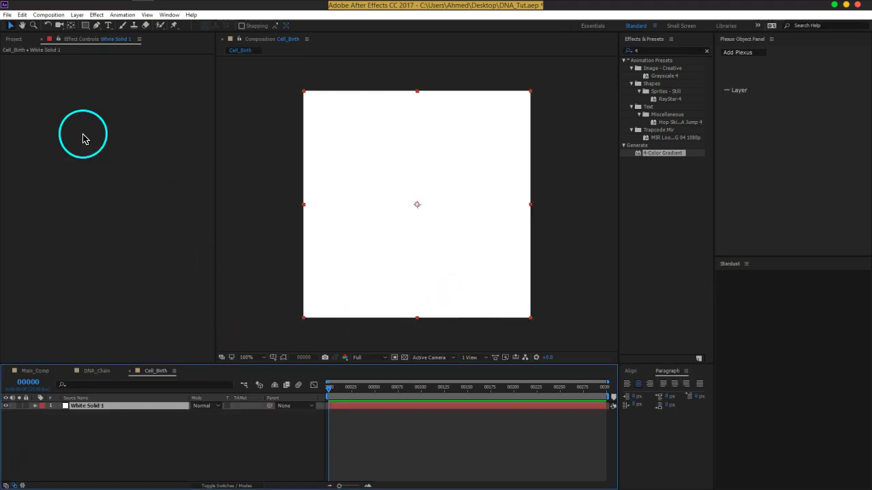
Draw a small centred ellipse mask on White Solid 1 and search effects for 'turb'
drag(86, 25, 114, 45)
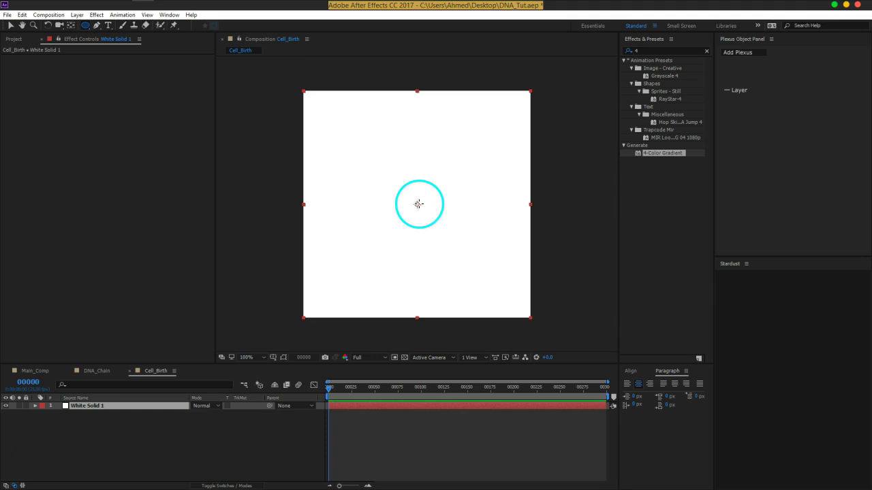
drag(419, 204, 447, 235)
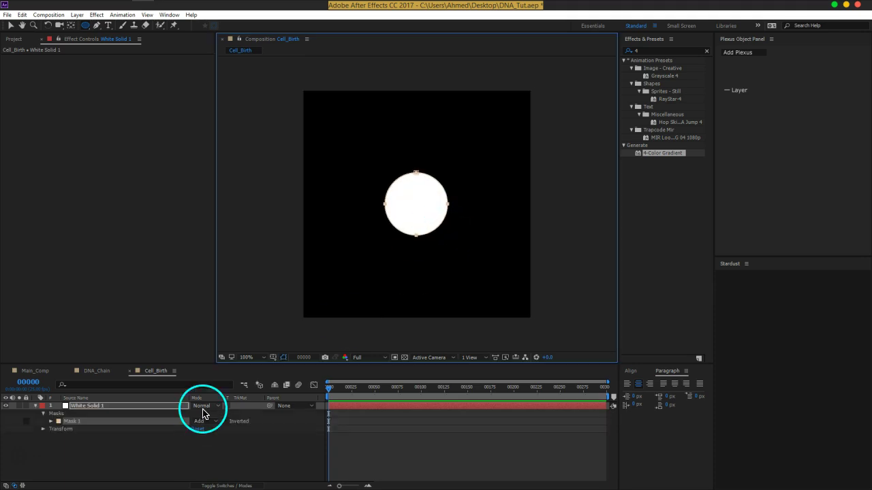
key(ctrl+space)
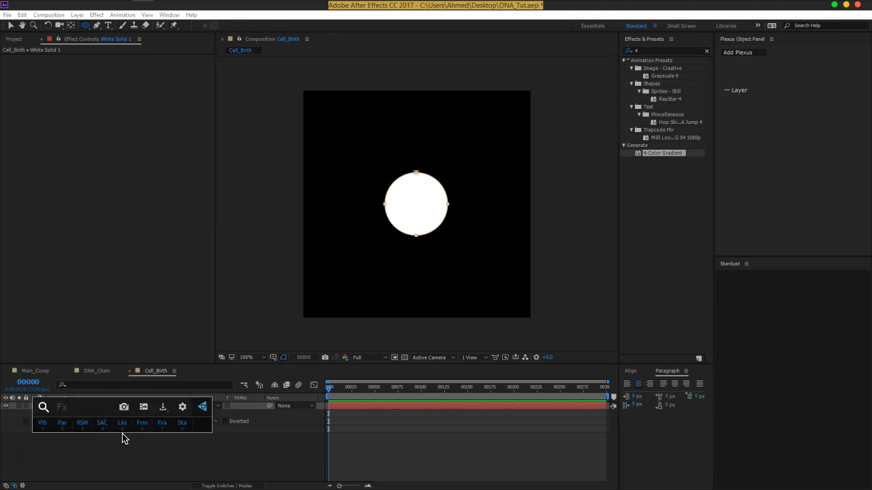
text(tu)
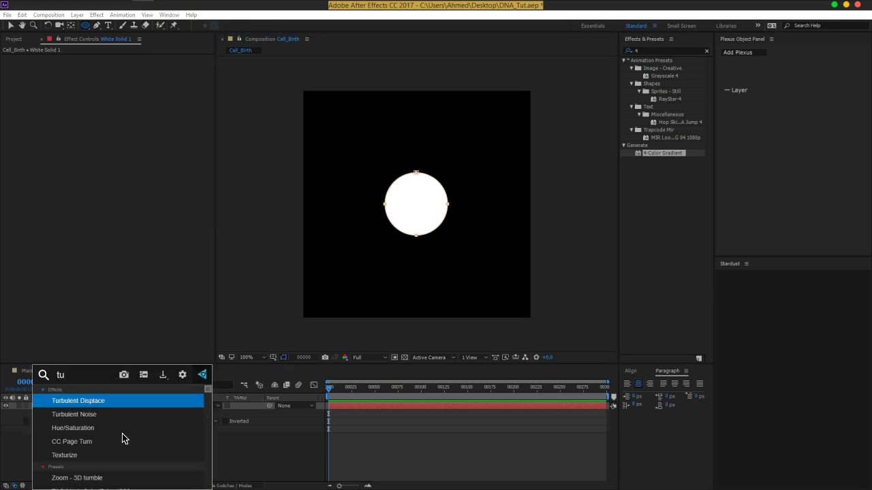
text(rb)
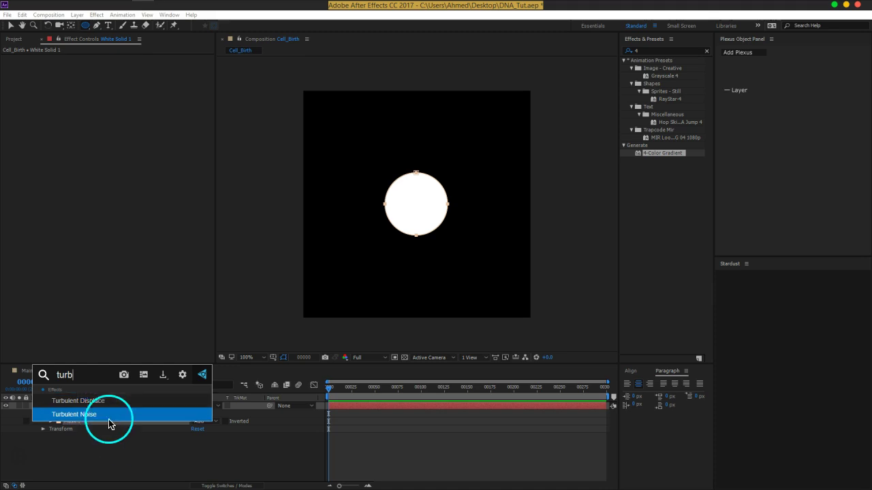
Apply Turbulent Displace with Amount 108, Size 22 and Complexity 1.7
click(111, 401)
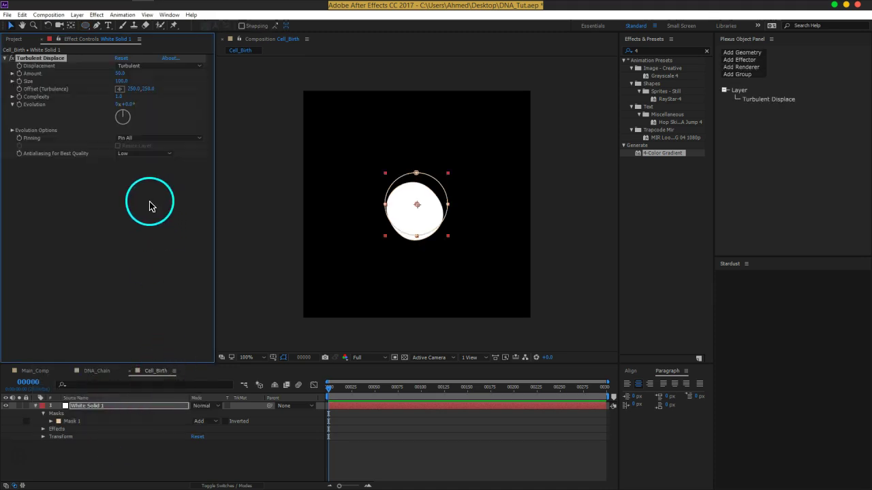
click(406, 227)
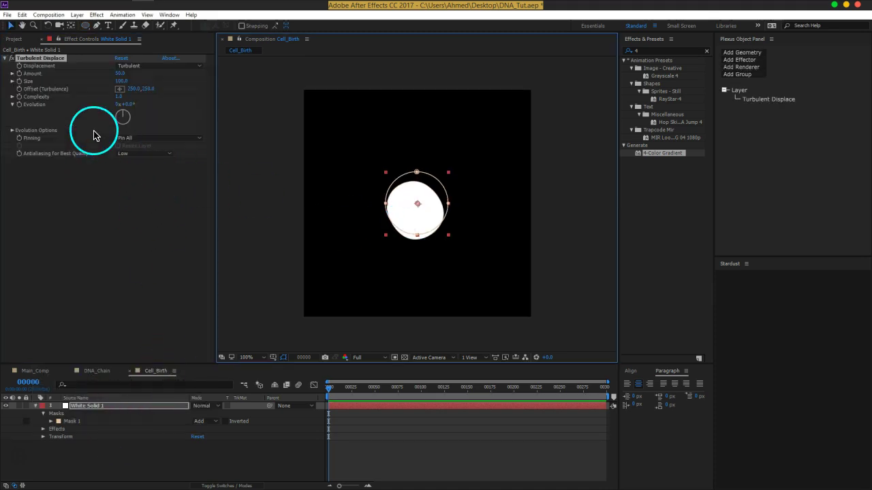
click(111, 82)
drag(112, 82, 88, 84)
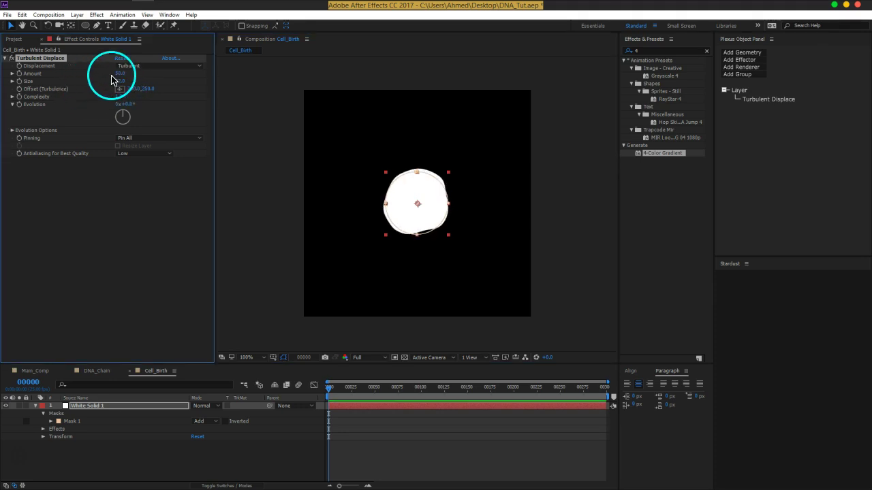
mouse_move(120, 74)
mouse_down()
mouse_move(256, 104)
mouse_move(157, 107)
mouse_up()
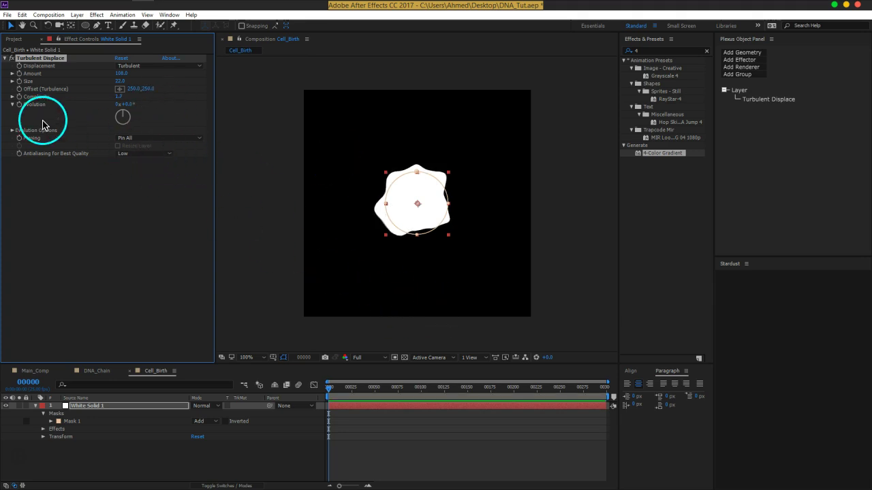
Drive Turbulent Displace Evolution with the expression time*50 and preview the morphing blob
alt+click(19, 104)
text(time)
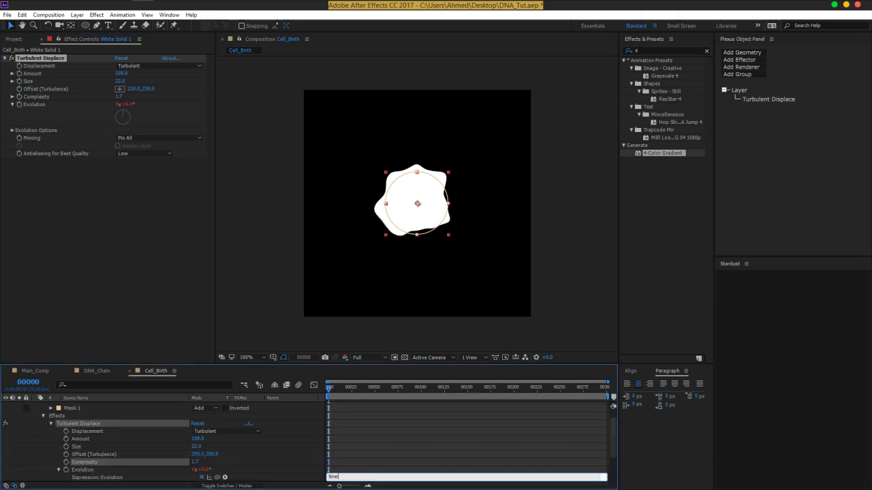
key(KP_Enter)
click(551, 322)
click(360, 477)
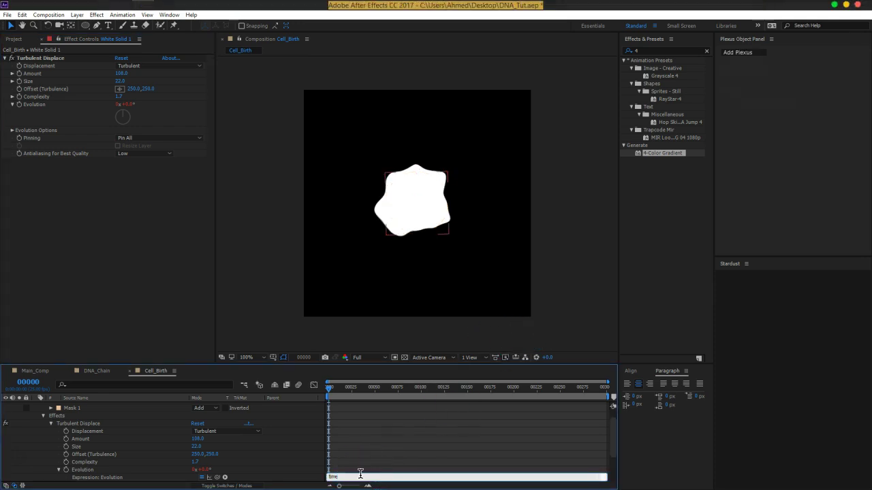
text(*50)
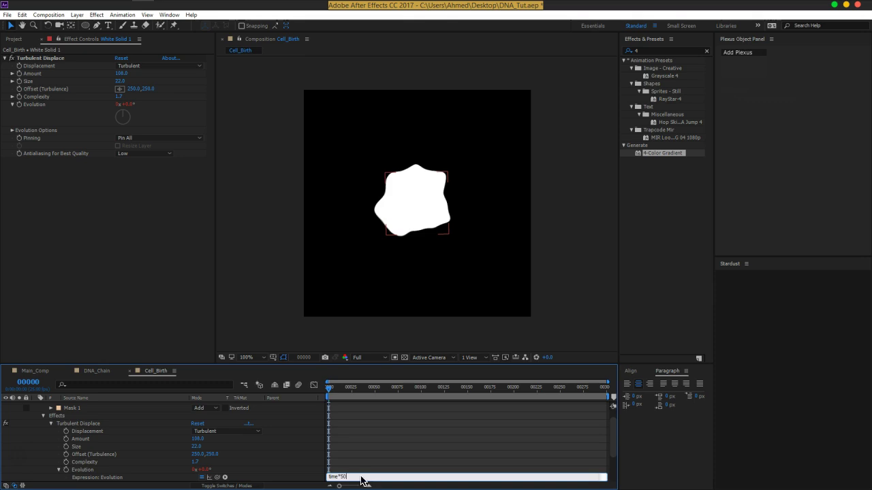
key(KP_Enter)
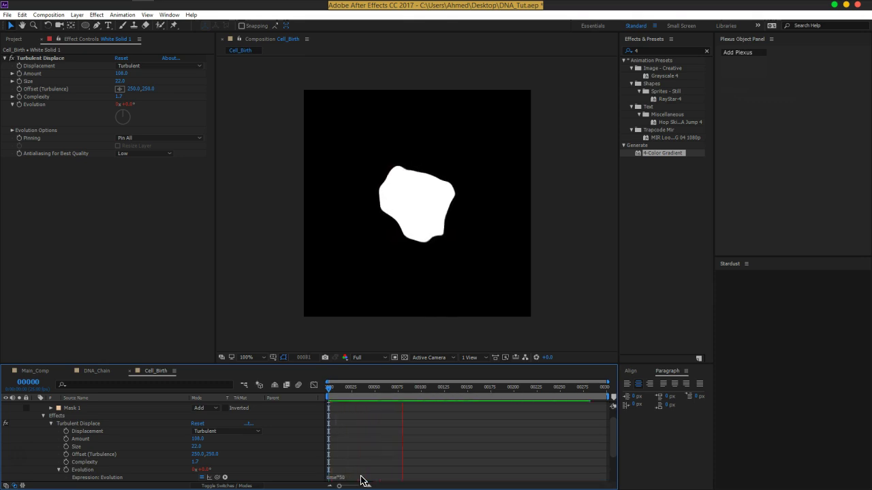
key(space)
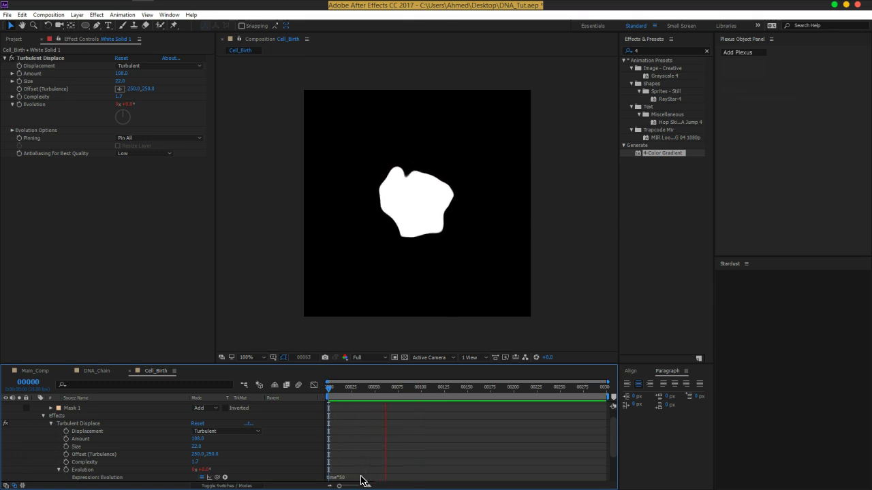
key(space)
Lower Turbulent Displace Size to 20 and Complexity to 1.0, scrubbing time to check
scroll(320, 455, up, 1)
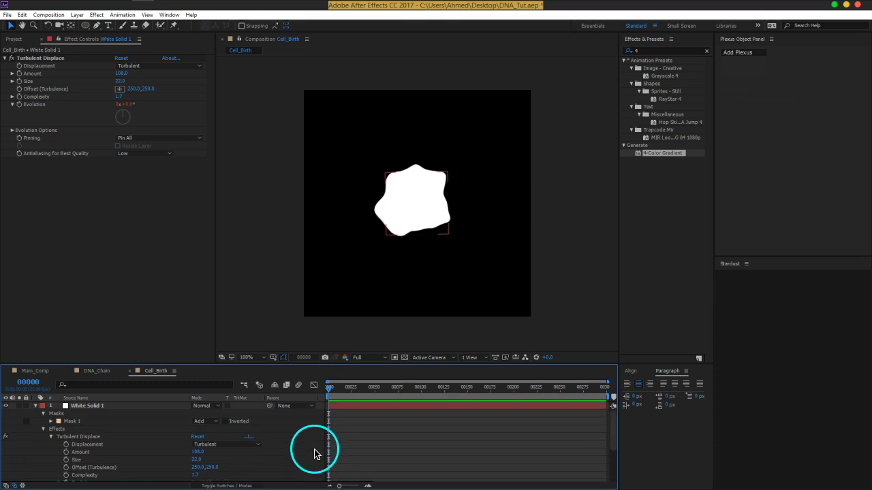
click(36, 407)
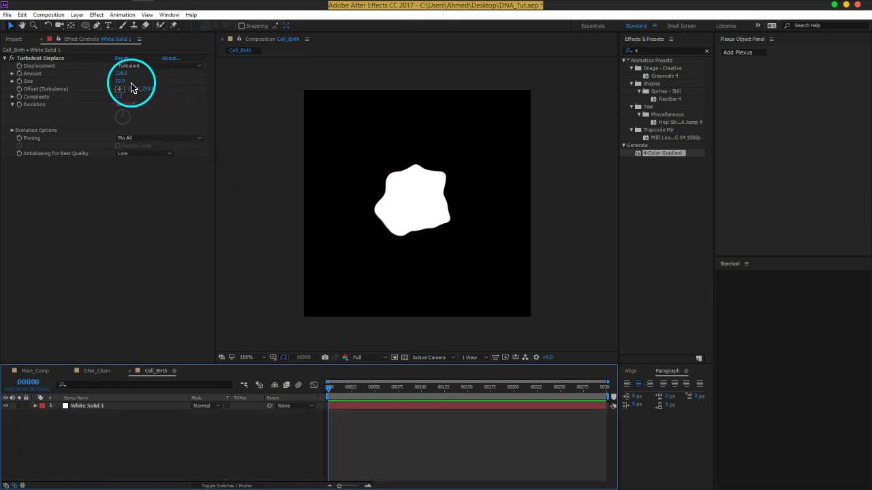
drag(121, 82, 119, 82)
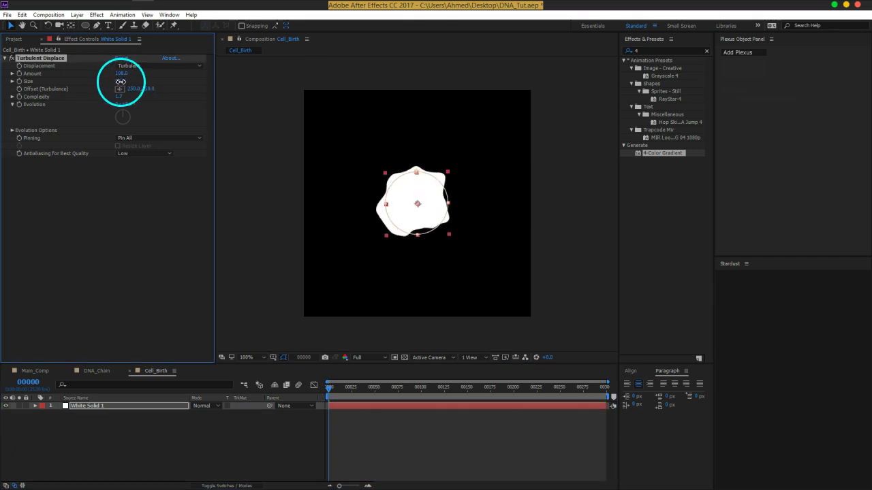
drag(119, 96, 88, 101)
click(379, 402)
mouse_move(331, 388)
mouse_down()
mouse_move(484, 390)
mouse_move(296, 411)
mouse_up()
Reselect the White Solid 1 layer and duplicate it
click(146, 443)
click(117, 407)
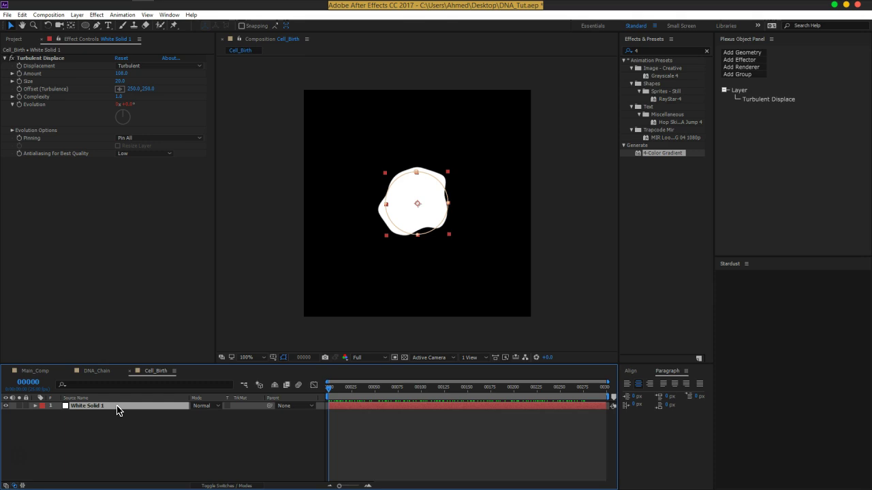
key(ctrl+d)
Re-enter the Evolution expression as time*50 on the cell layer
click(7, 413)
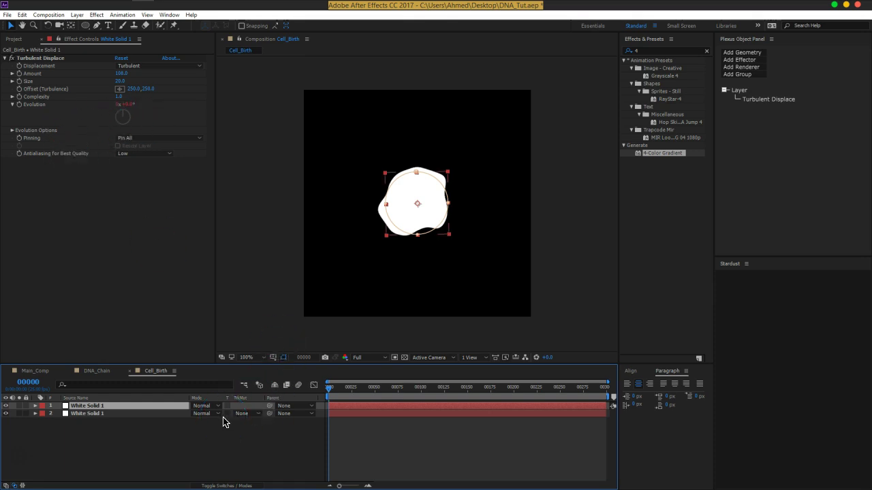
key(u)
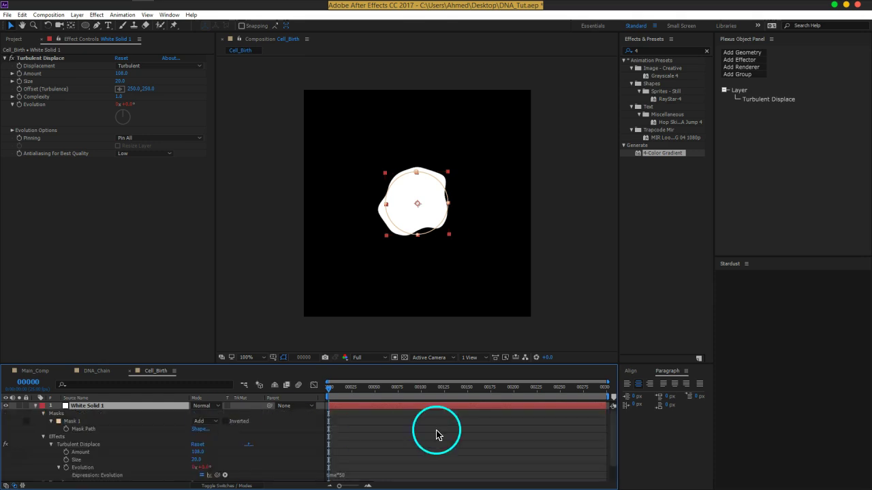
click(344, 476)
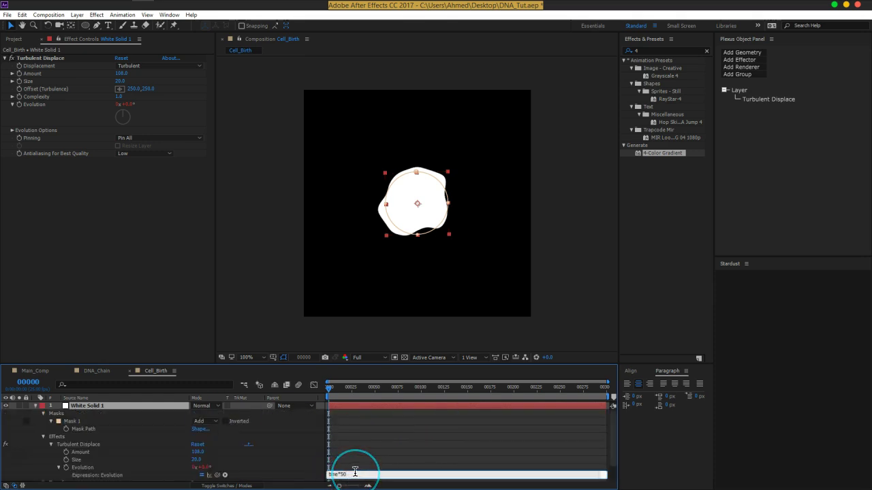
key(BackSpace)
key(BackSpace)
text(50)
key(KP_Enter)
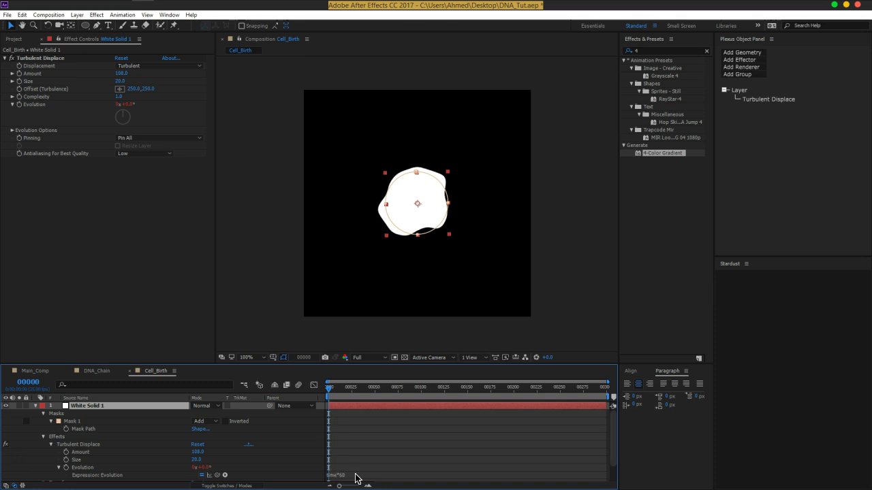
Duplicate the cell layer, give the copy Amount 120 and Size 27, then select the lower layer
click(35, 406)
key(ctrl+d)
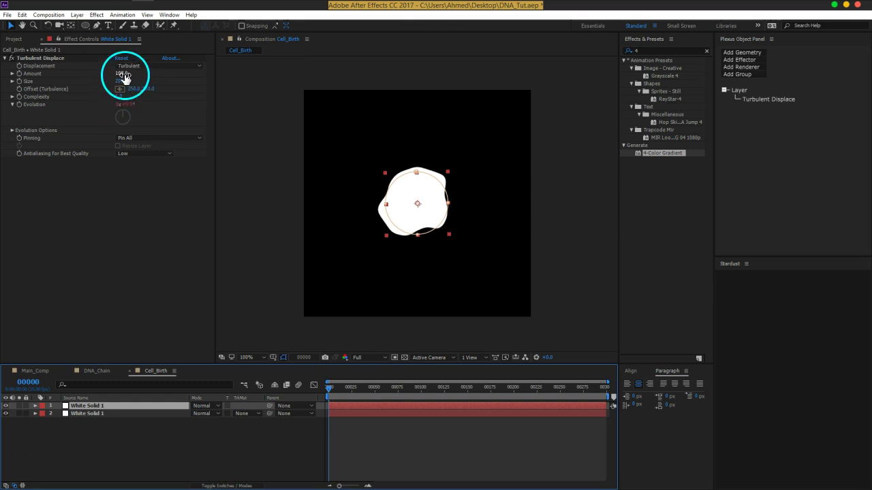
click(125, 74)
text(120)
key(Return)
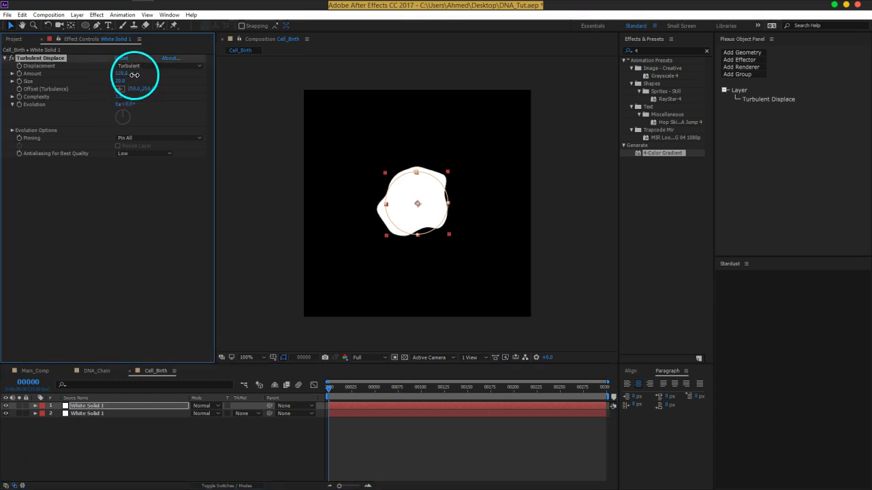
click(122, 81)
text(27)
key(Return)
click(146, 281)
click(5, 410)
click(89, 413)
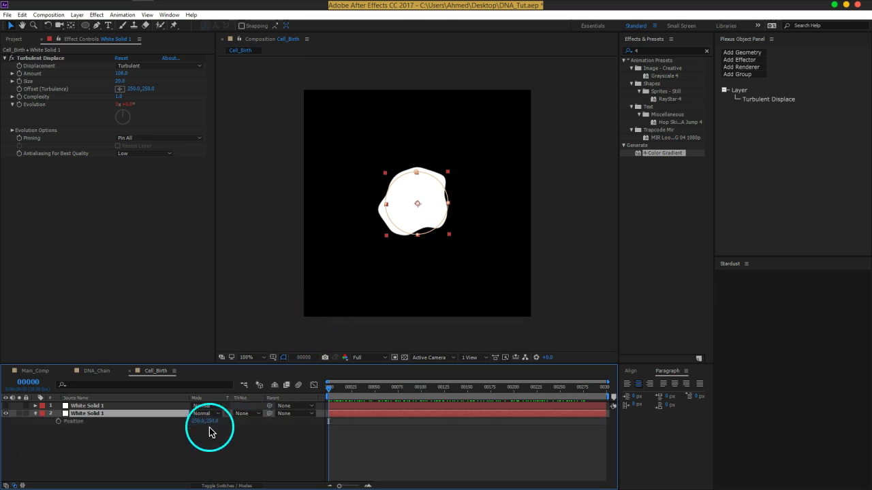
Keyframe the lower cell's Position at frame 0 and slide it left toward x 117 by frame 125
click(57, 422)
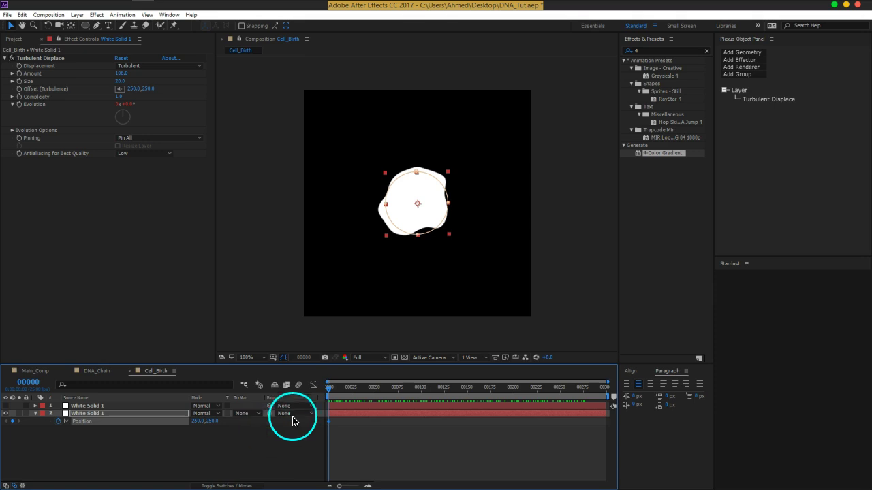
drag(331, 389, 447, 403)
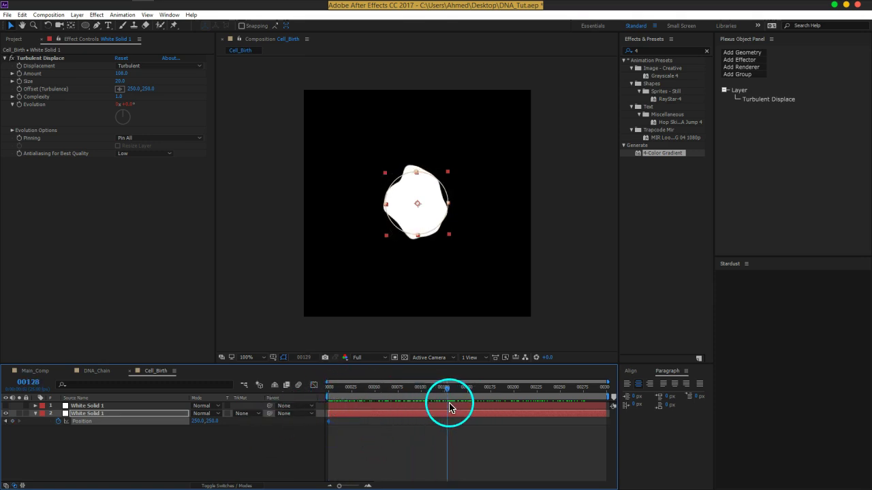
drag(427, 228, 363, 233)
click(444, 393)
drag(444, 393, 305, 413)
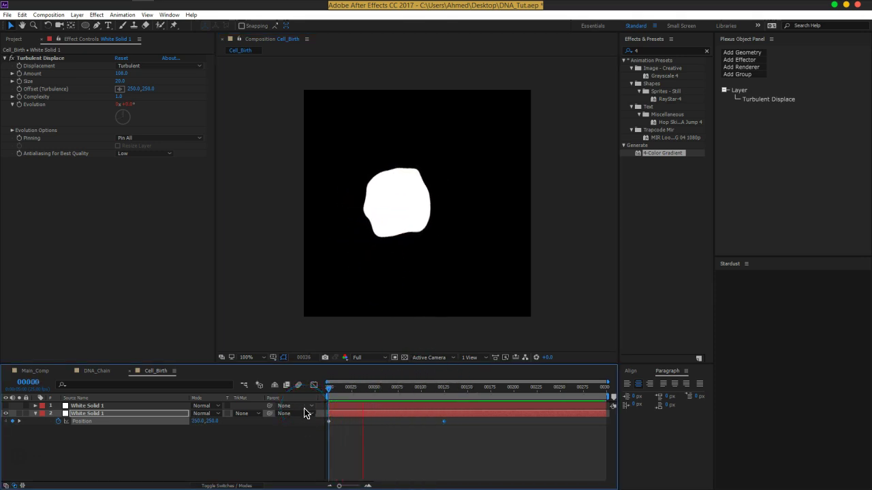
key(space)
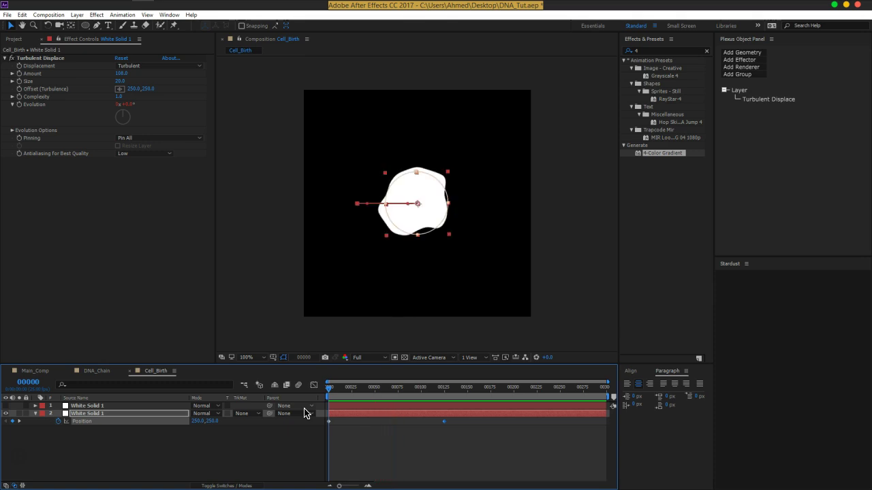
Keyframe the top cell's Position at frame 0 and move it right to x 391 at frame 125
click(107, 405)
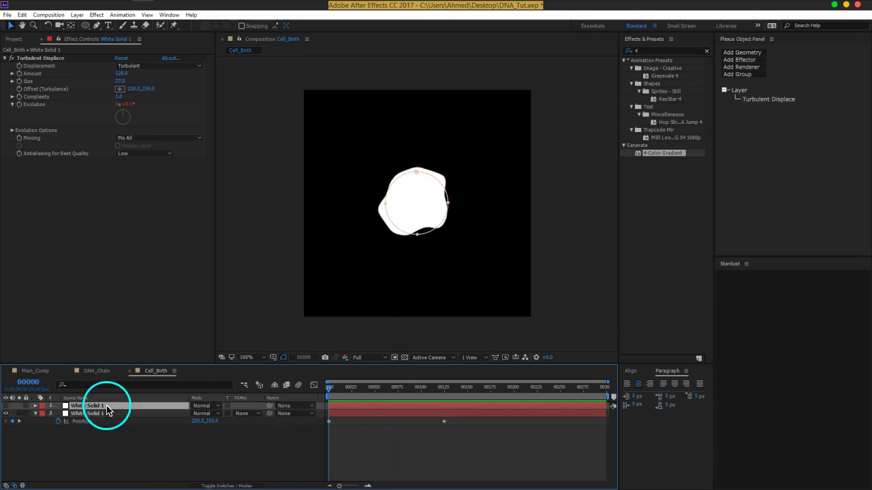
click(5, 410)
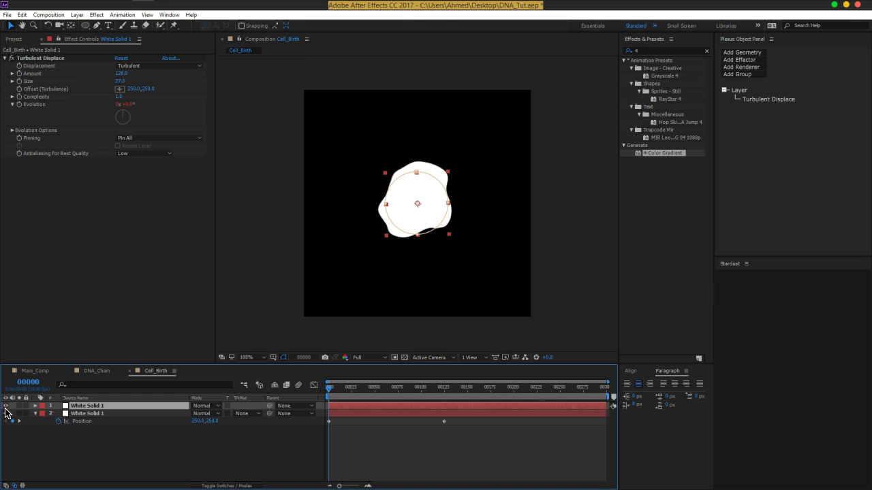
key(p)
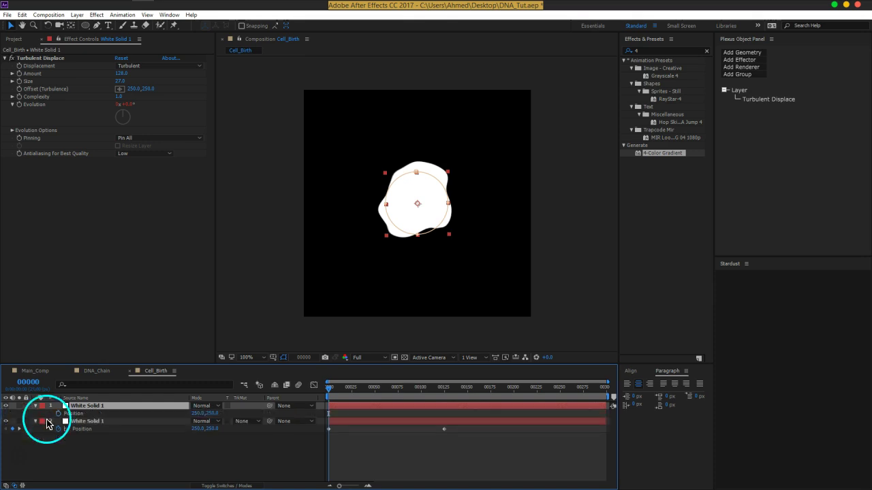
click(58, 414)
drag(317, 399, 442, 400)
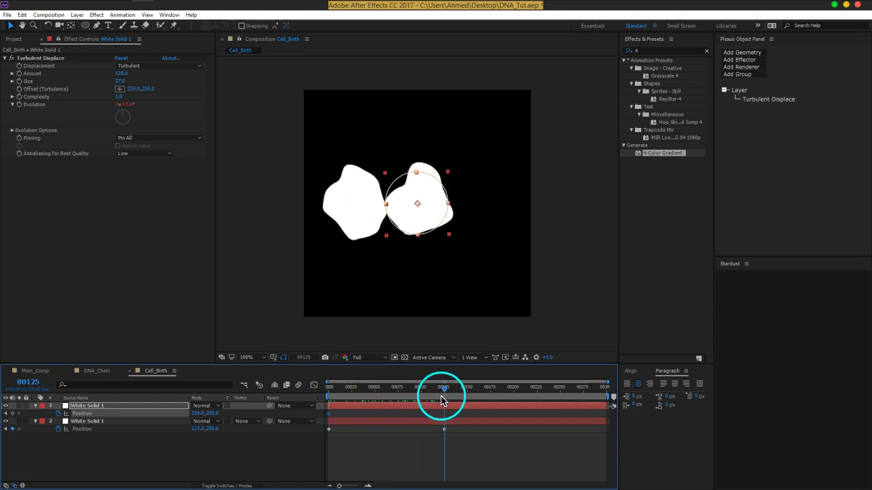
drag(412, 231, 470, 234)
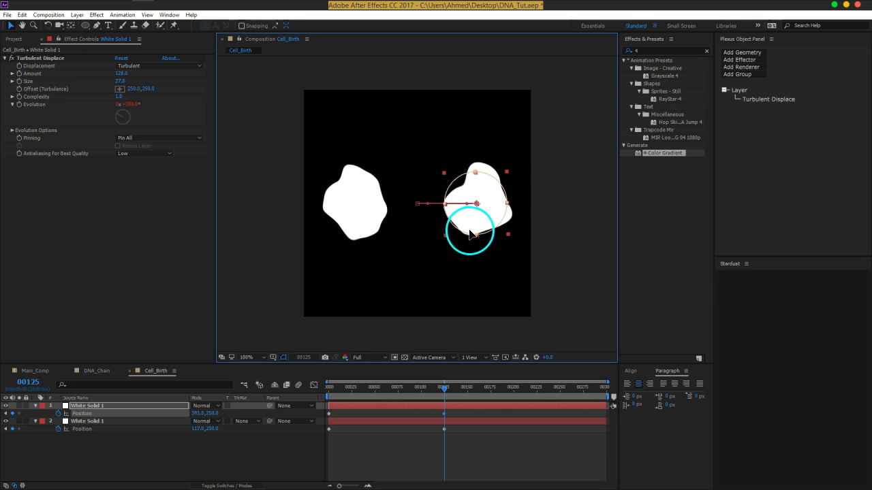
mouse_move(444, 387)
mouse_down()
mouse_move(313, 408)
mouse_move(439, 400)
mouse_move(250, 423)
mouse_up()
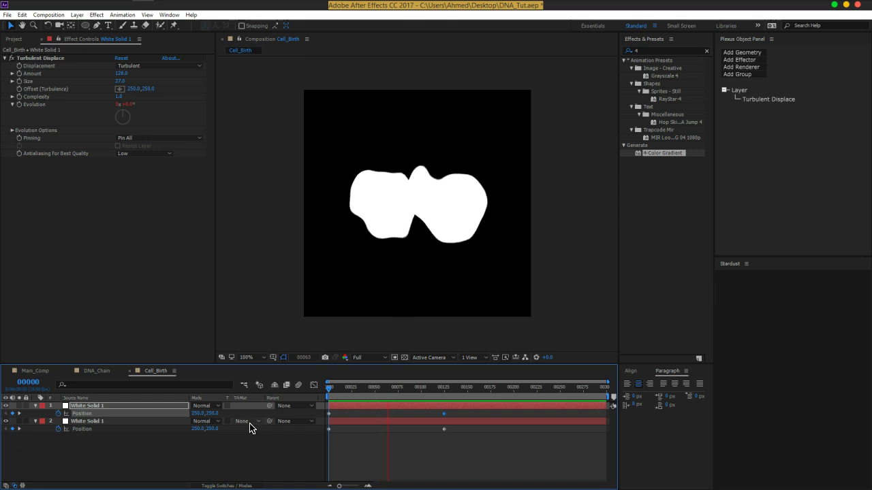
key(space)
click(159, 461)
click(36, 406)
click(37, 415)
click(35, 415)
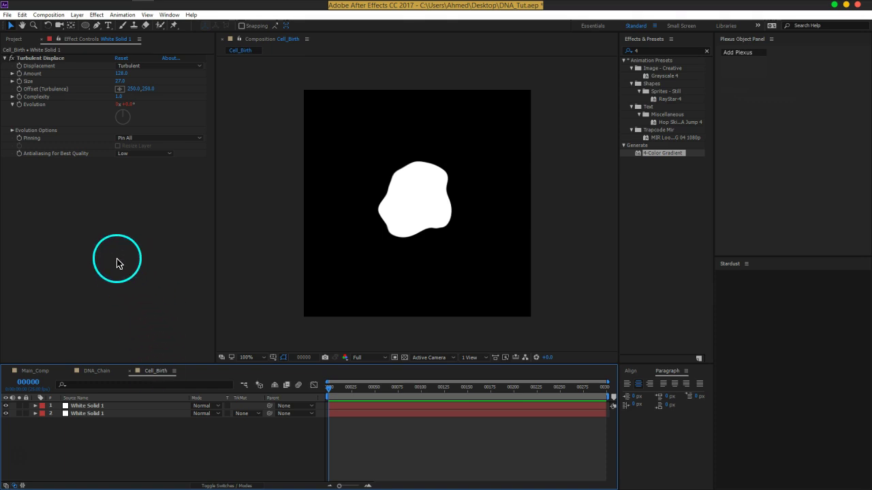
Nest Cell_Birth in a new composition from the Project panel and name it Cell_Final
click(14, 40)
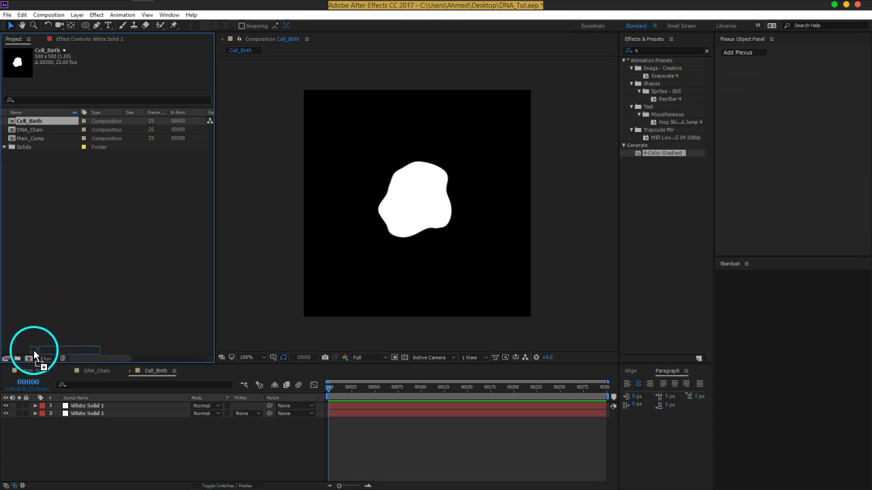
drag(31, 356, 28, 358)
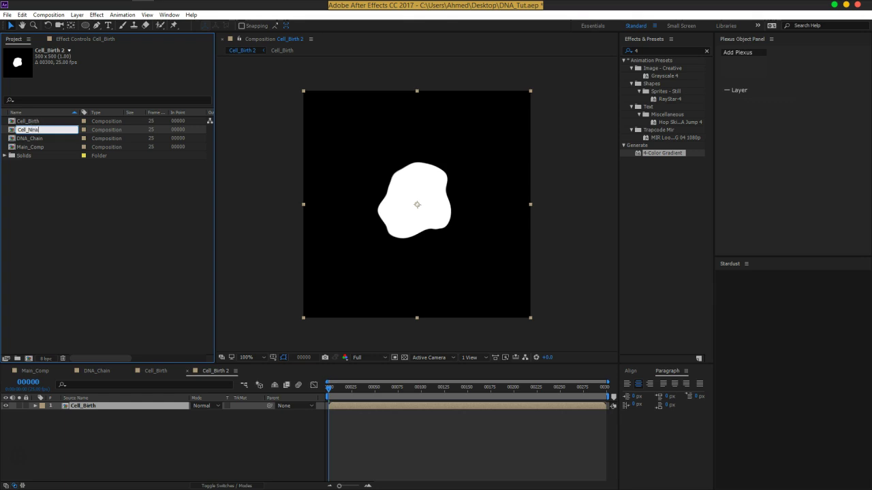
click(36, 134)
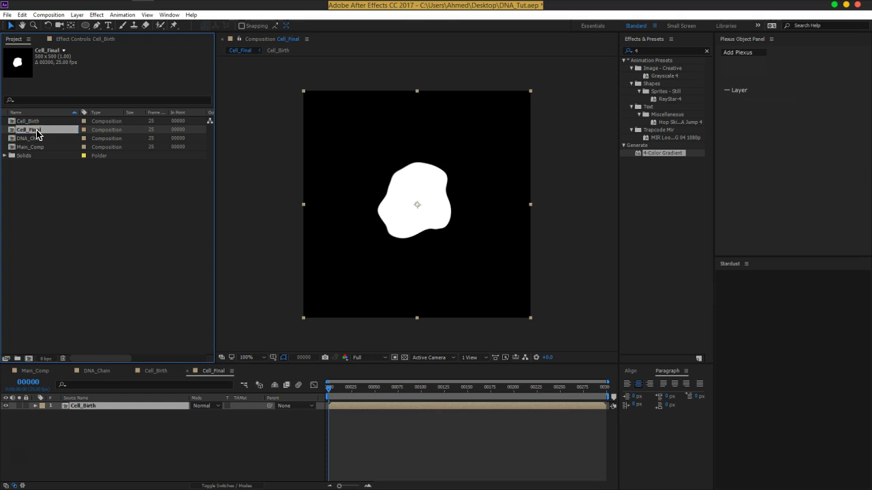
Add Gaussian Blur to the nested Cell_Birth layer with Repeat Edge Pixels on and Blurriness 42.5
click(165, 434)
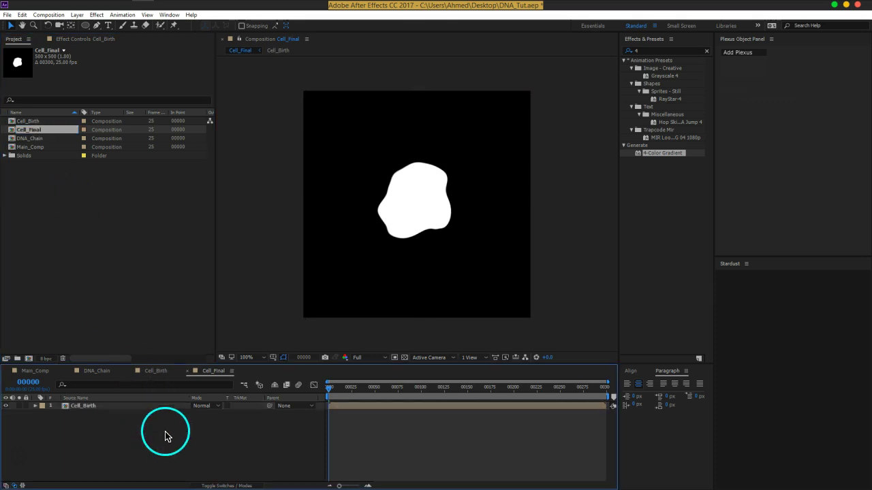
click(334, 389)
drag(346, 395, 279, 395)
click(136, 406)
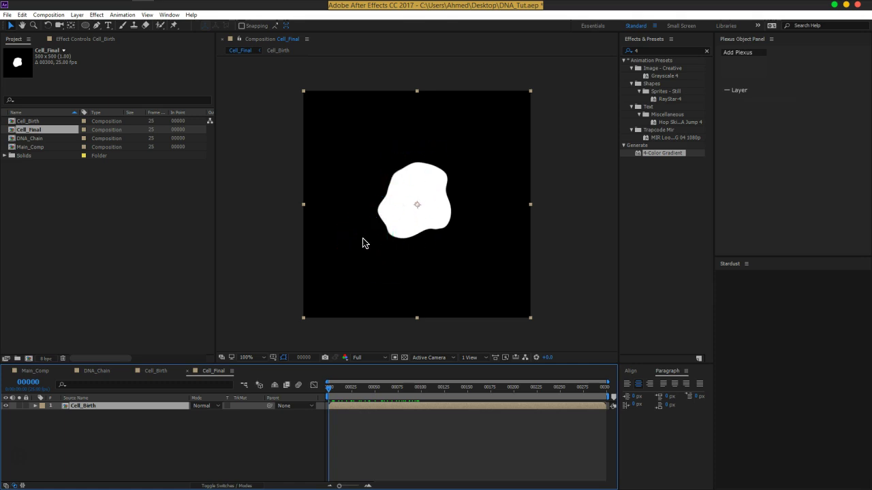
key(ctrl+space)
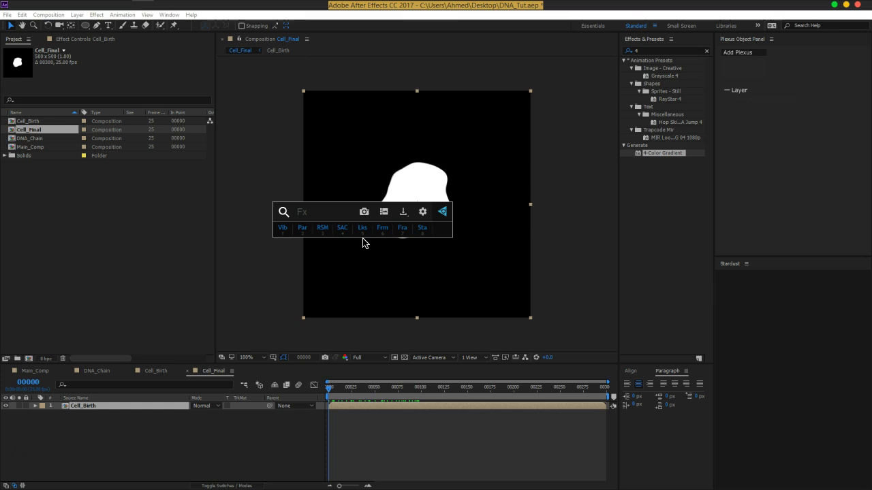
text(gau)
click(377, 241)
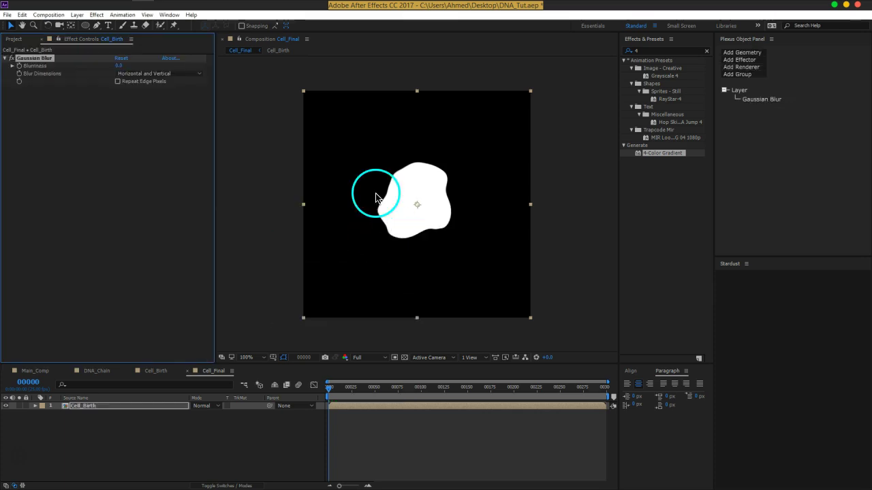
click(117, 82)
mouse_move(119, 67)
mouse_down()
mouse_move(330, 86)
mouse_move(158, 197)
mouse_up()
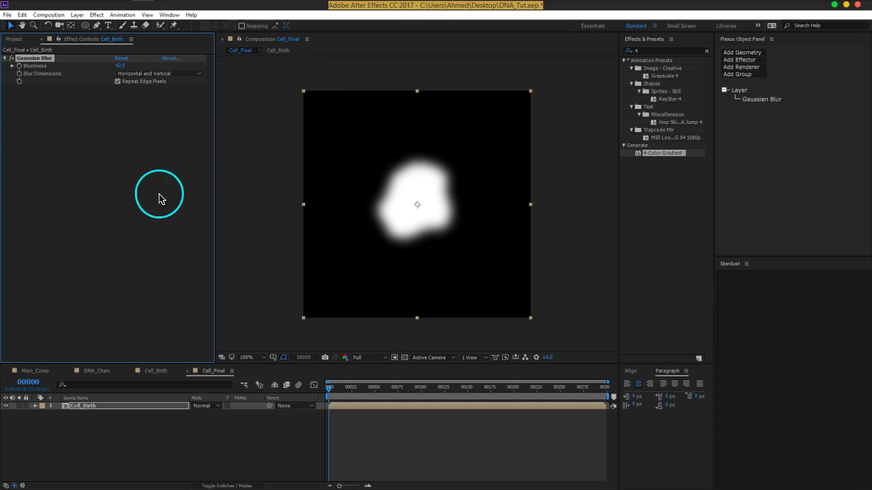
Apply Levels to Cell_Birth on the Alpha channel with Input Black 37 and Input White 50, then scrub
key(ctrl+space)
text(lev)
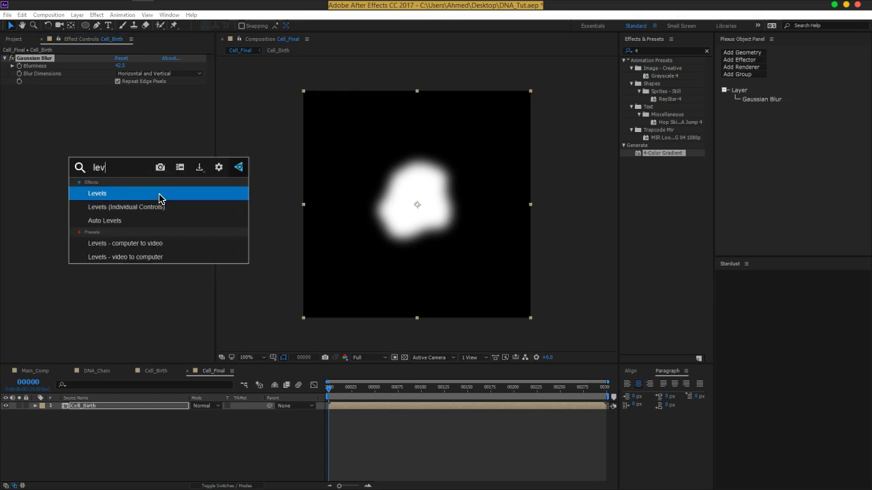
click(158, 196)
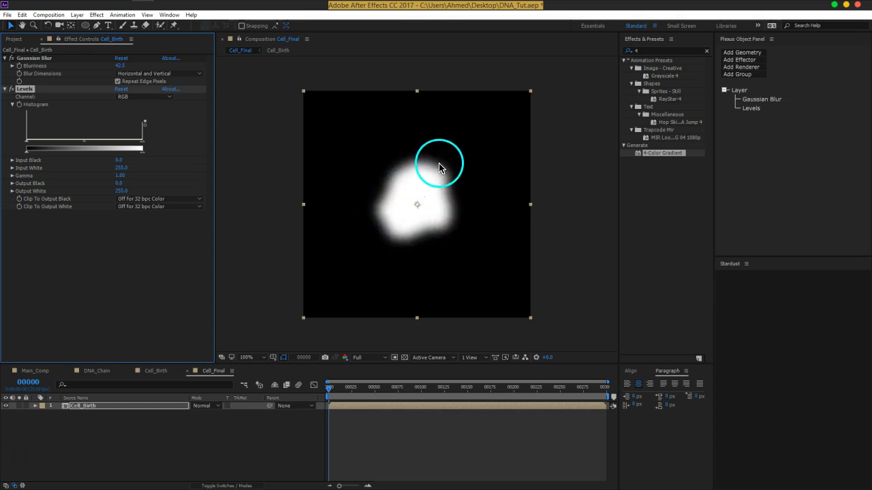
click(144, 96)
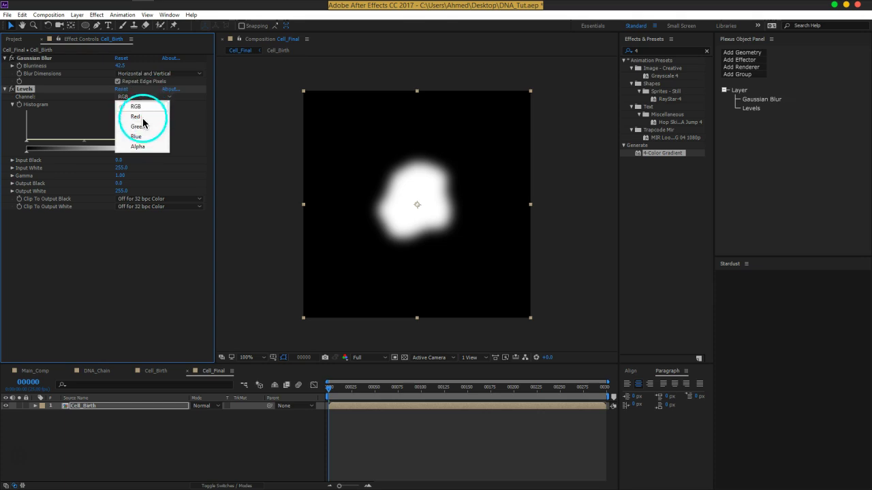
click(141, 148)
drag(142, 150, 65, 147)
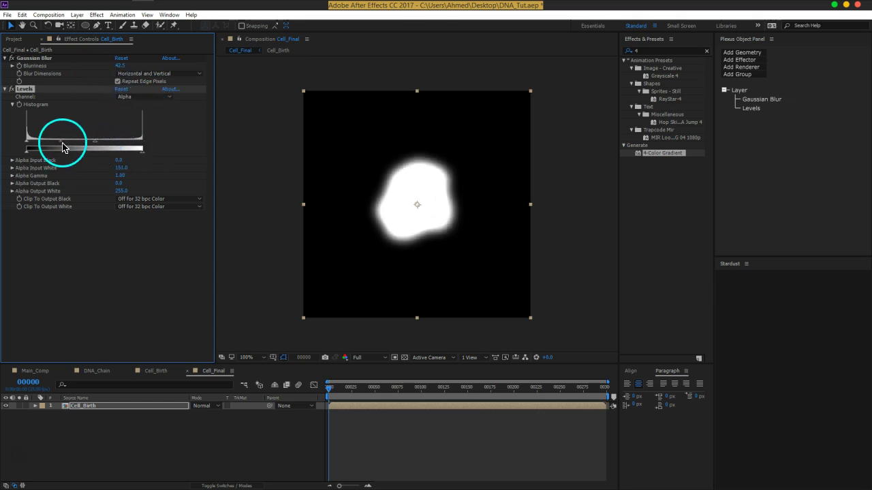
mouse_move(26, 147)
mouse_down()
mouse_move(73, 148)
mouse_move(43, 148)
mouse_move(64, 148)
mouse_move(52, 149)
mouse_up()
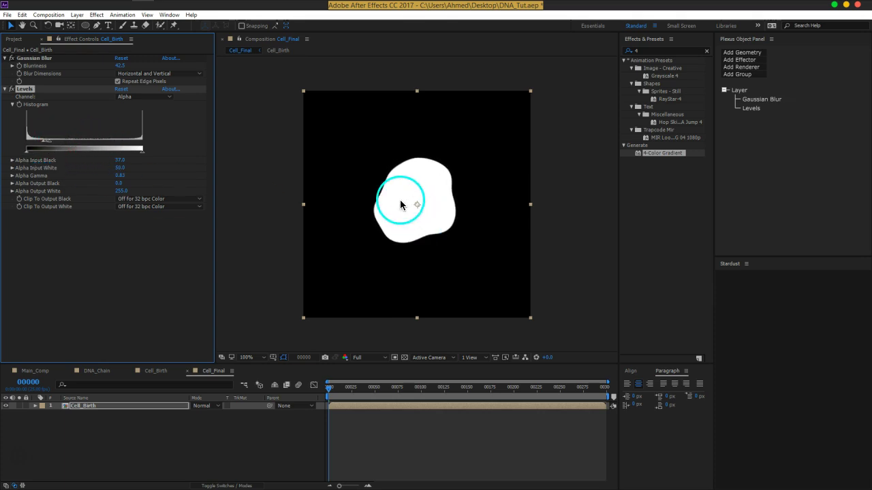
mouse_move(335, 399)
mouse_down()
mouse_move(407, 393)
mouse_move(334, 406)
mouse_move(350, 402)
mouse_up()
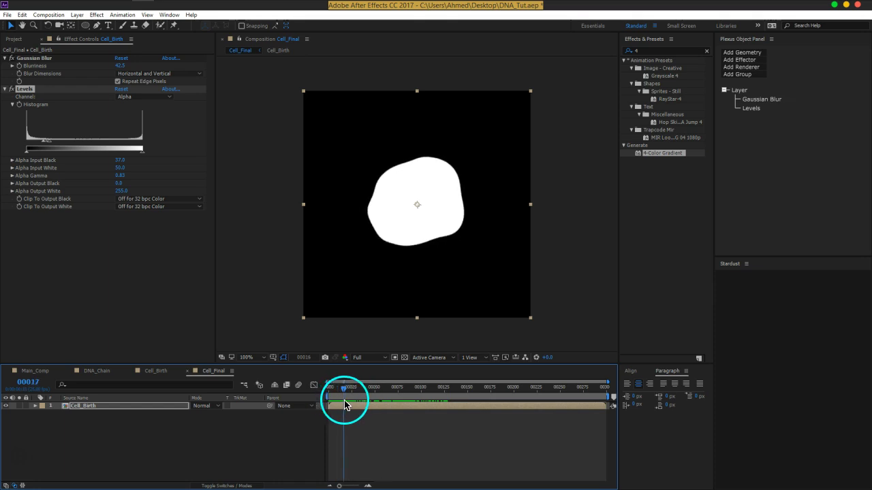
Add a Fill effect to Cell_Birth with its colour set to black, then preview the animation
key(ctrl+space)
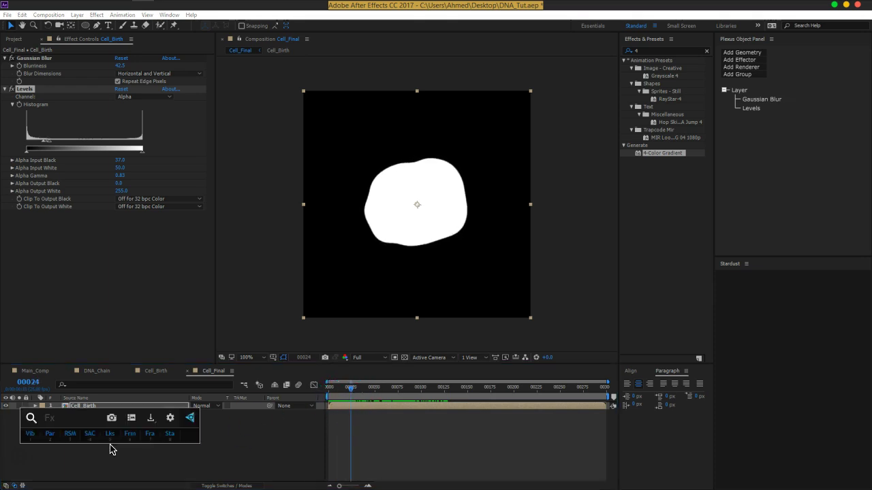
text(fi)
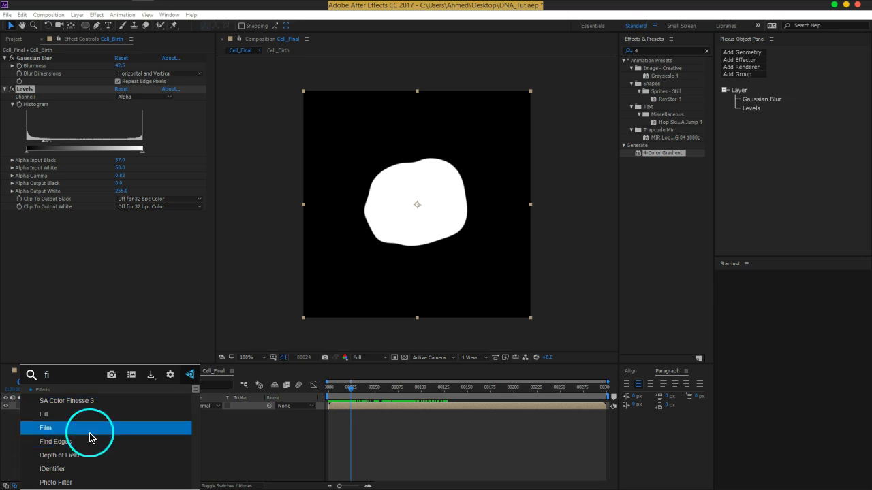
click(65, 414)
click(120, 238)
drag(47, 101, 10, 134)
click(207, 24)
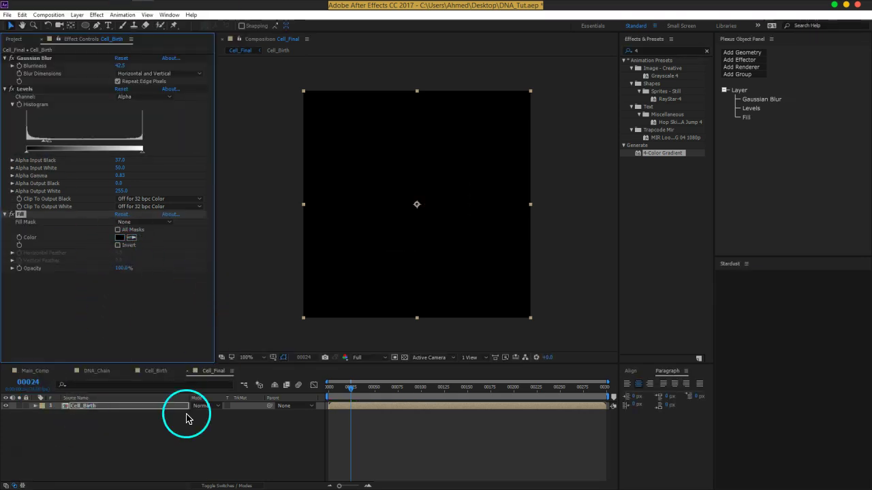
click(204, 442)
drag(351, 389, 335, 402)
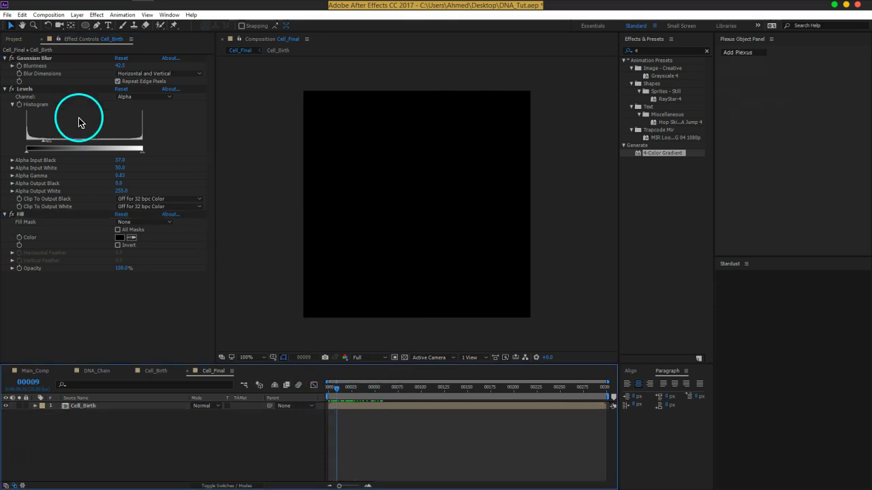
Narrow the Levels alpha input range to 50–63 and nudge Blurriness to 42.7
click(53, 147)
mouse_move(56, 146)
mouse_down()
mouse_move(37, 147)
mouse_move(45, 148)
mouse_up()
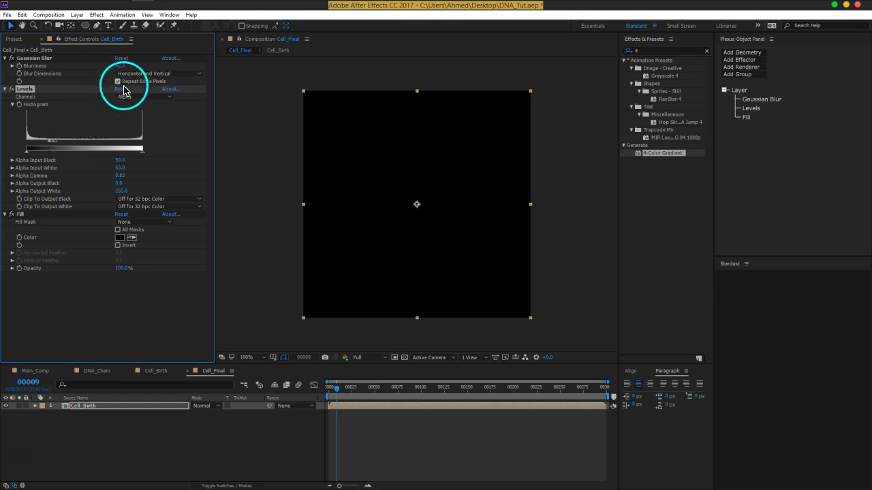
drag(111, 64, 102, 64)
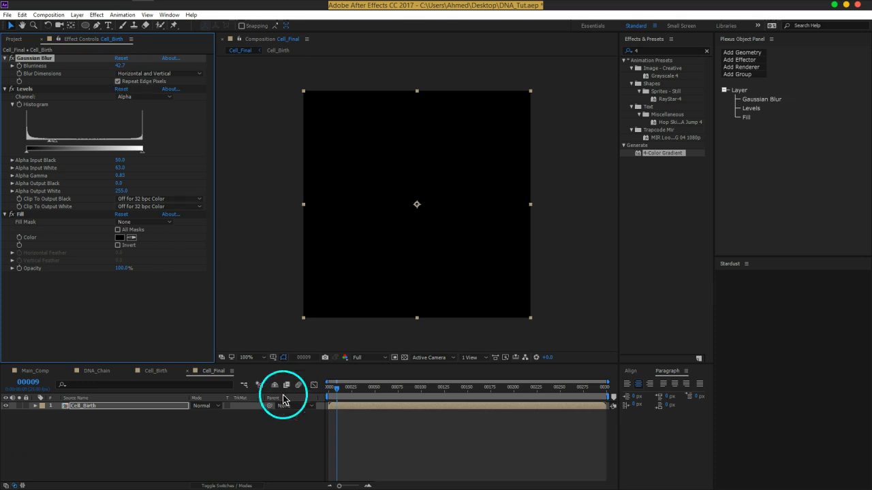
mouse_move(337, 390)
mouse_down()
mouse_move(353, 392)
mouse_move(323, 404)
mouse_up()
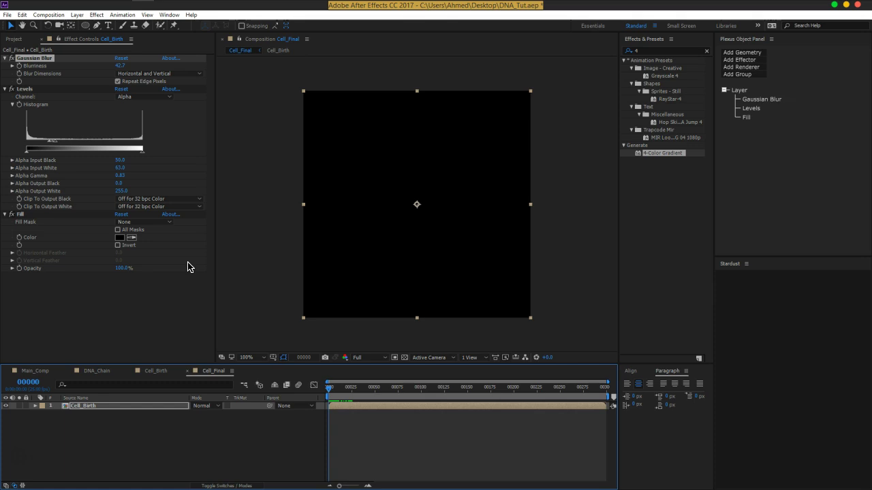
With Fill turned off, scrub ahead and raise the Levels alpha Input White to 151
click(11, 214)
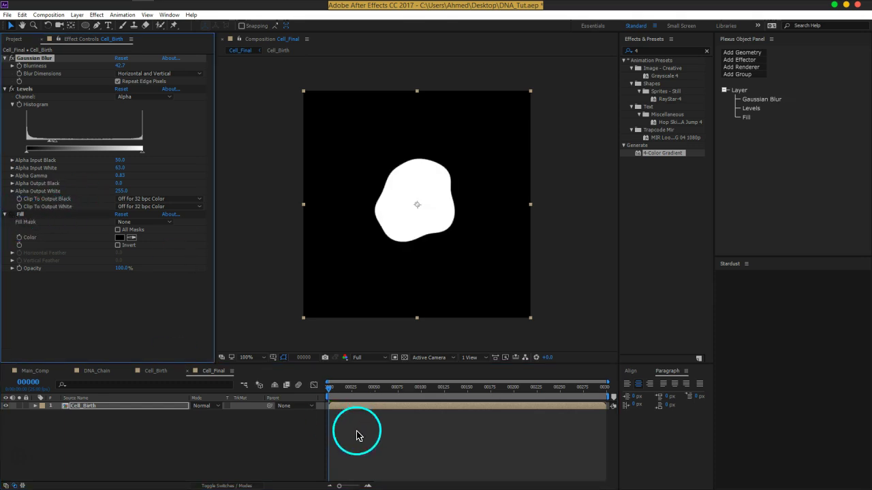
mouse_move(329, 388)
mouse_down()
mouse_move(395, 396)
mouse_move(356, 399)
mouse_move(379, 399)
mouse_up()
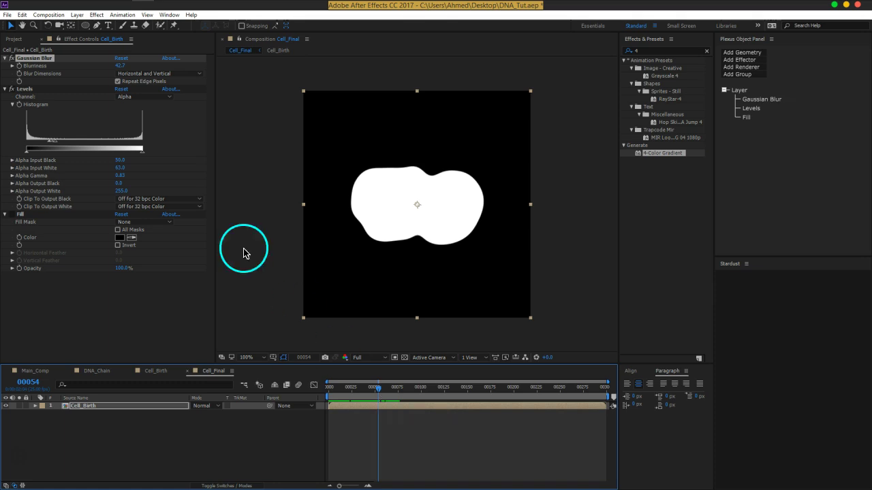
click(34, 93)
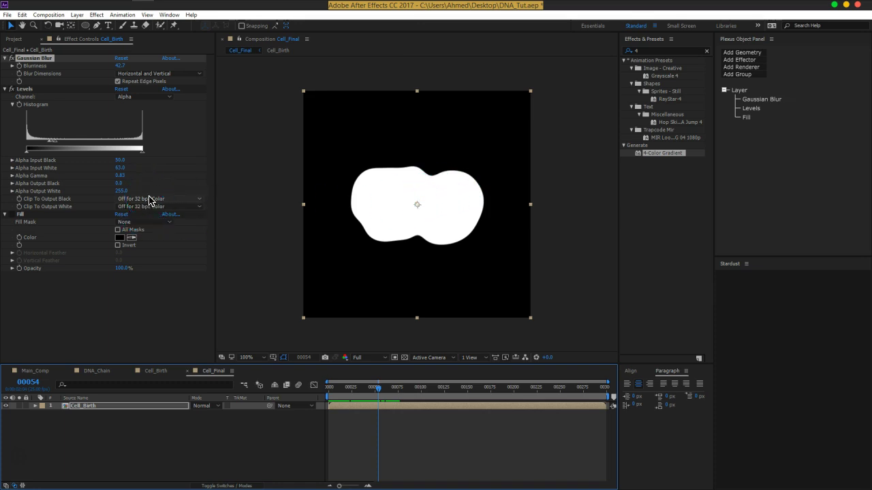
drag(58, 145, 95, 149)
With Fill toggled off, retune the Levels alpha input to Black 88 and White 102
click(11, 216)
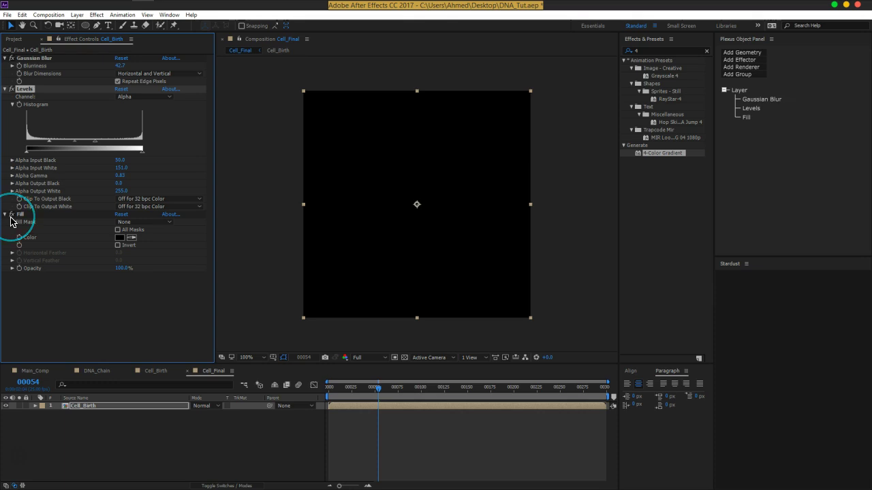
click(11, 215)
click(55, 160)
drag(50, 148, 84, 146)
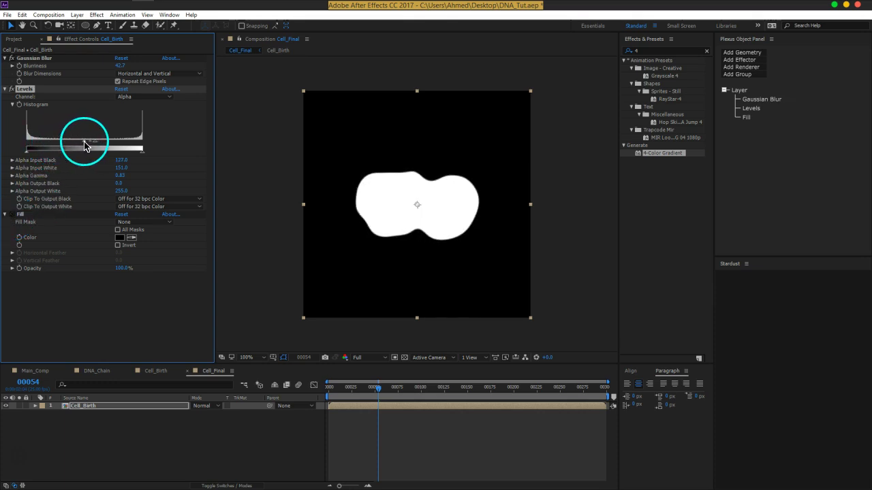
click(11, 215)
click(12, 214)
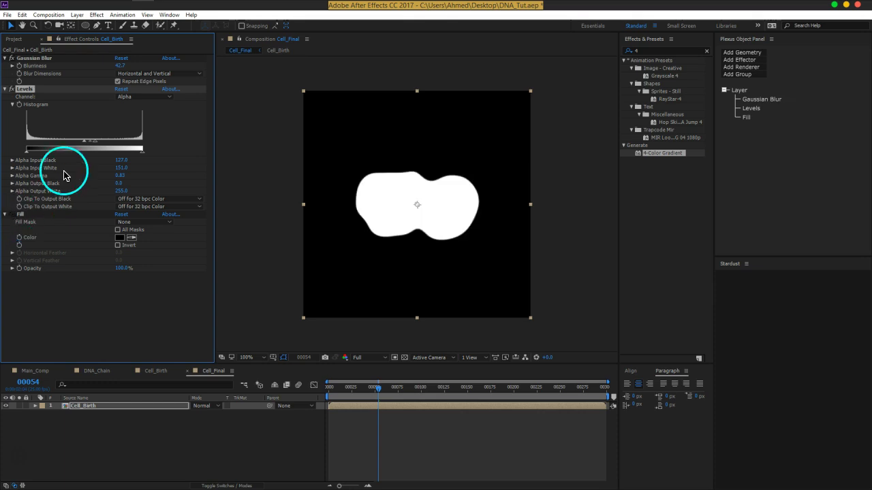
drag(82, 147, 39, 147)
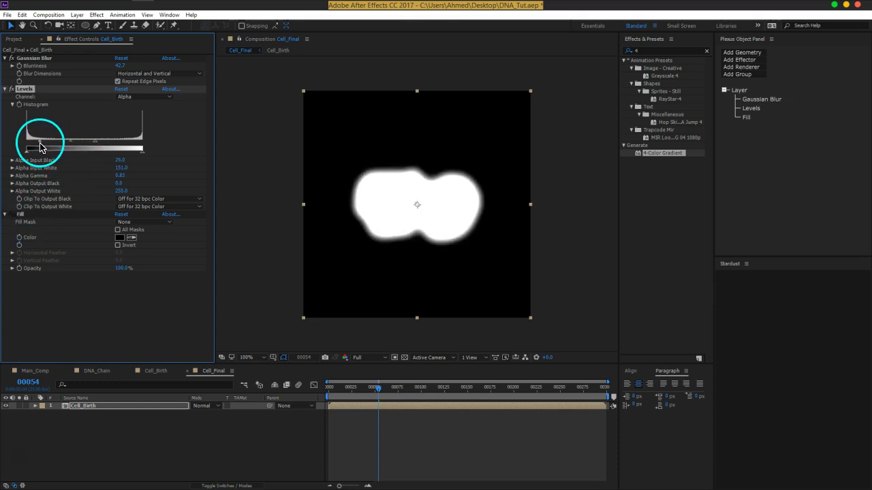
drag(95, 146, 55, 148)
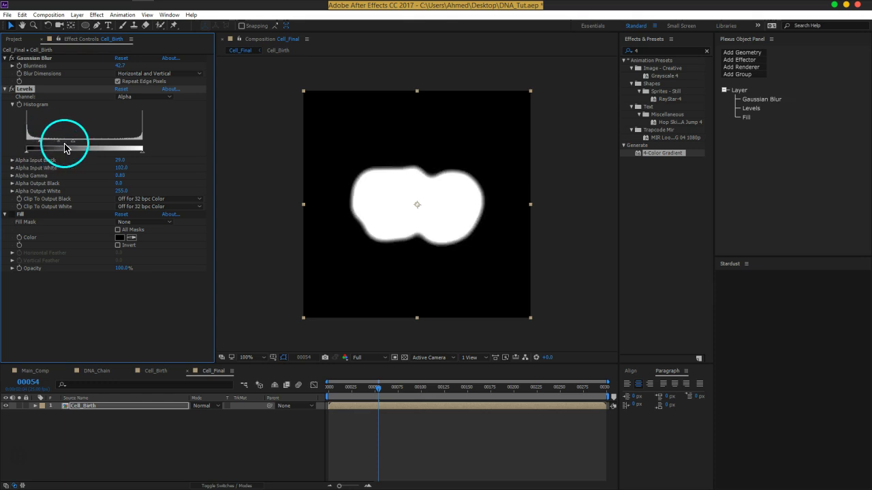
drag(46, 146, 65, 149)
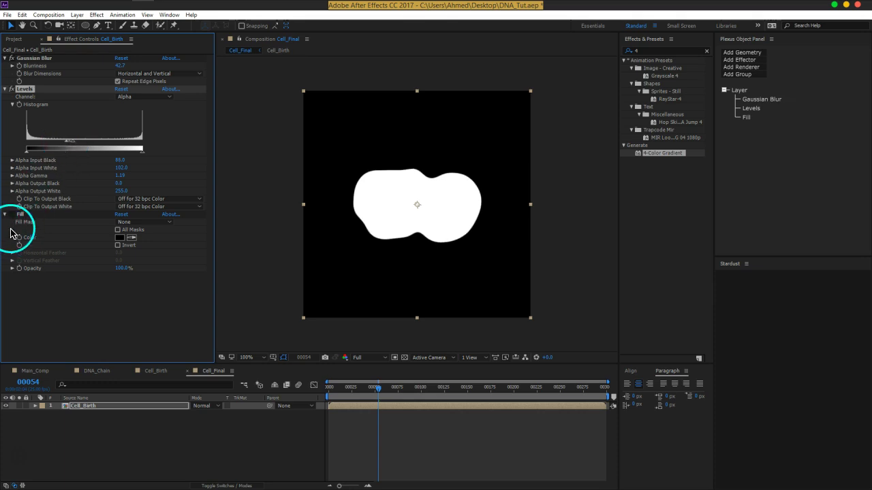
Re-enable Fill, keeping it at 100% opacity and uninverted, and reselect Cell_Birth
click(12, 215)
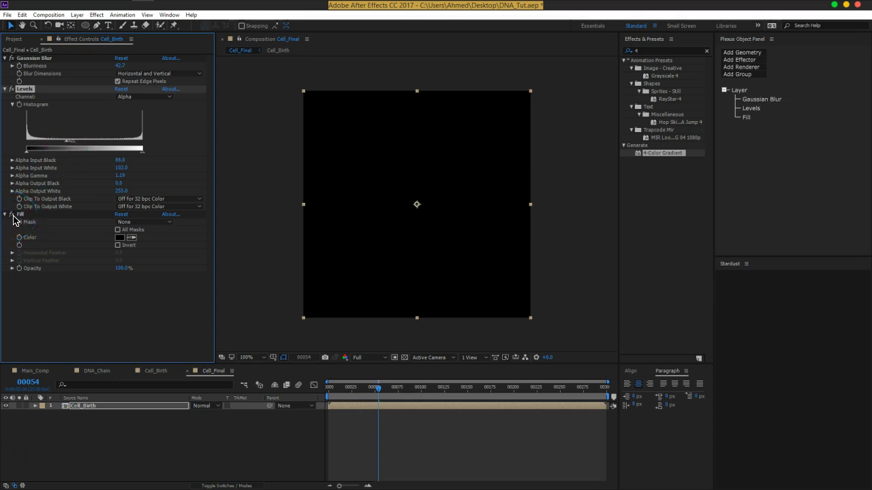
drag(124, 269, 59, 272)
drag(121, 268, 241, 271)
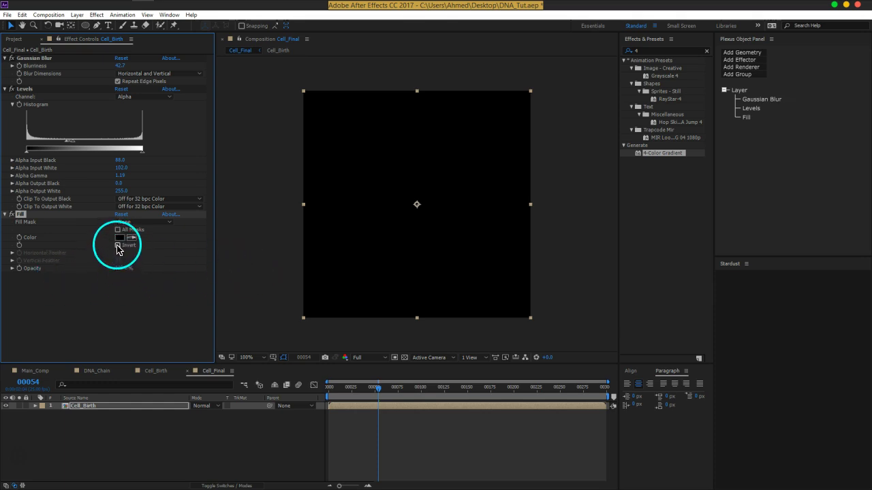
click(117, 245)
click(117, 245)
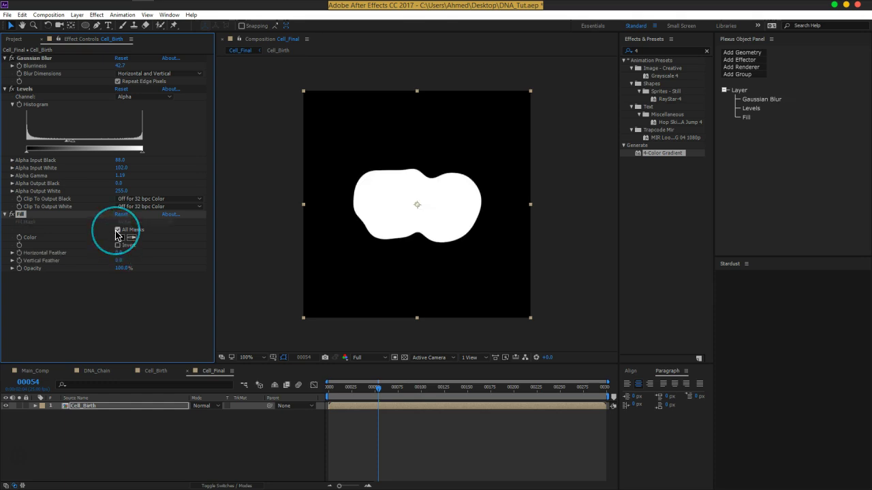
click(36, 281)
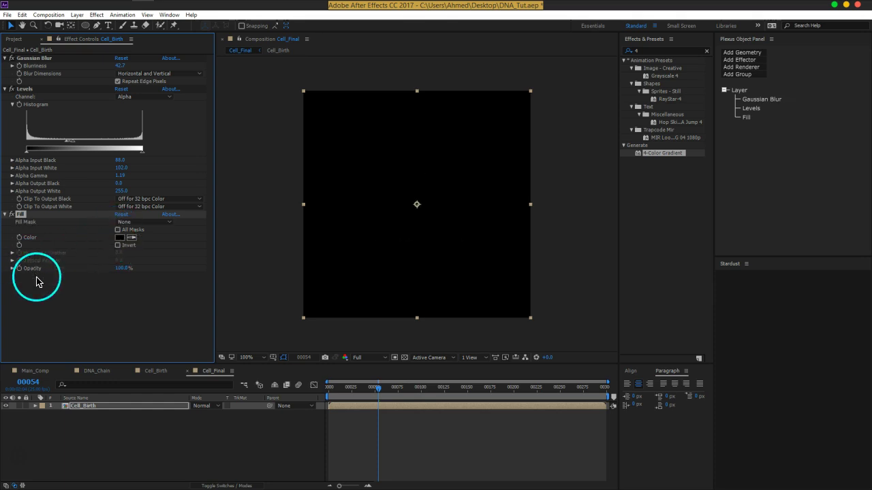
click(128, 418)
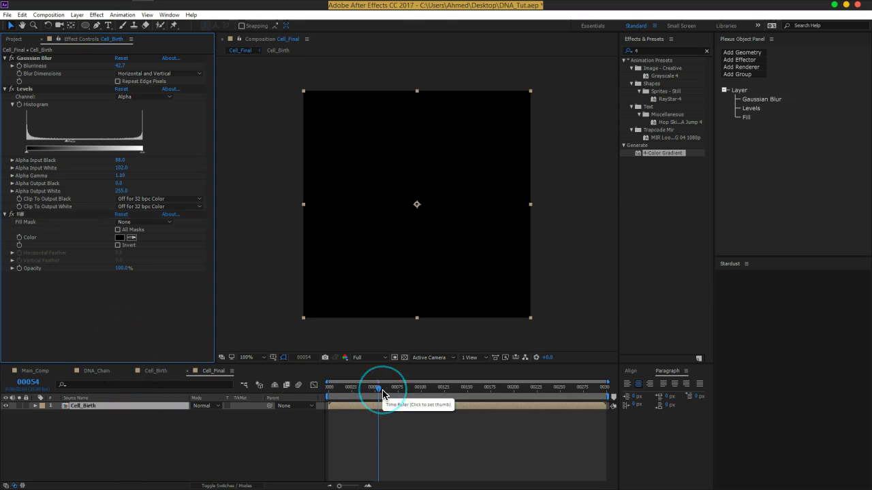
Apply an Inner Glow layer style to the Cell_Birth layer
click(77, 14)
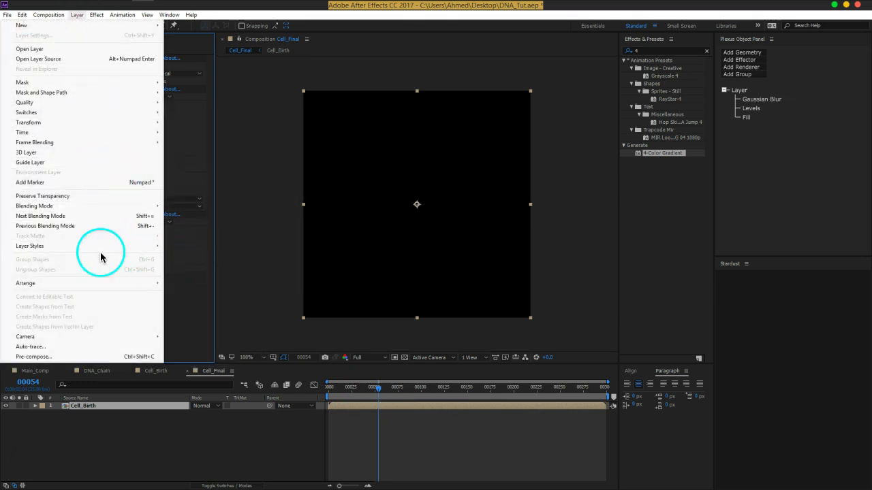
mouse_move(143, 247)
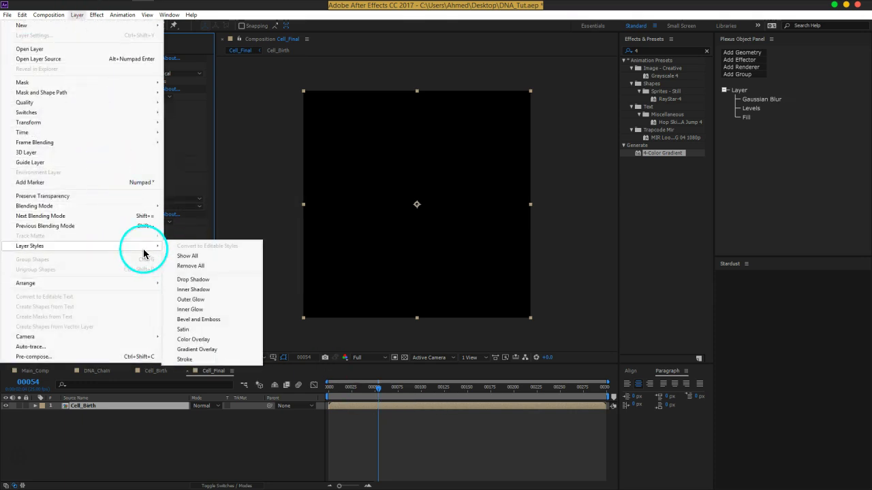
click(210, 313)
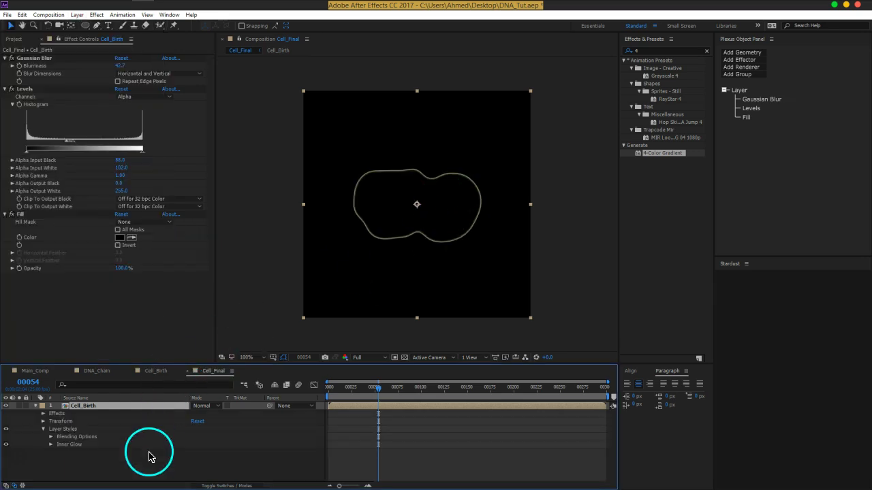
Set the Inner Glow colour to deep blue 1A8FEA
click(50, 444)
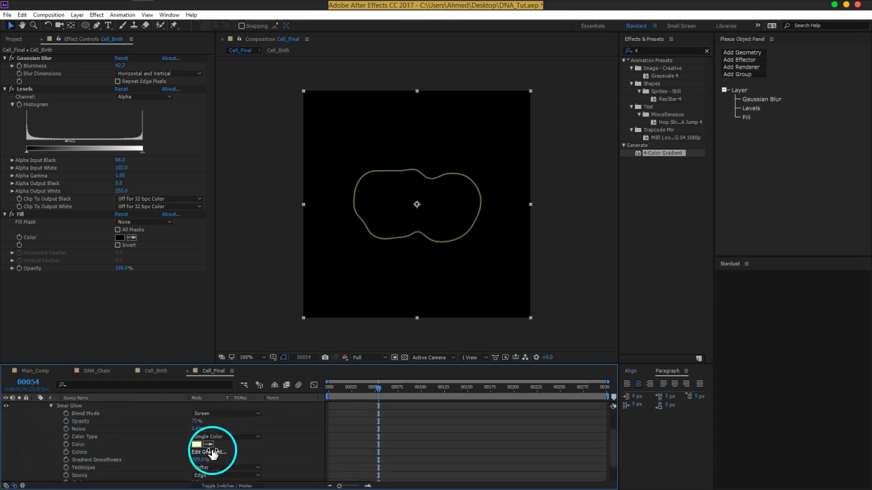
click(195, 446)
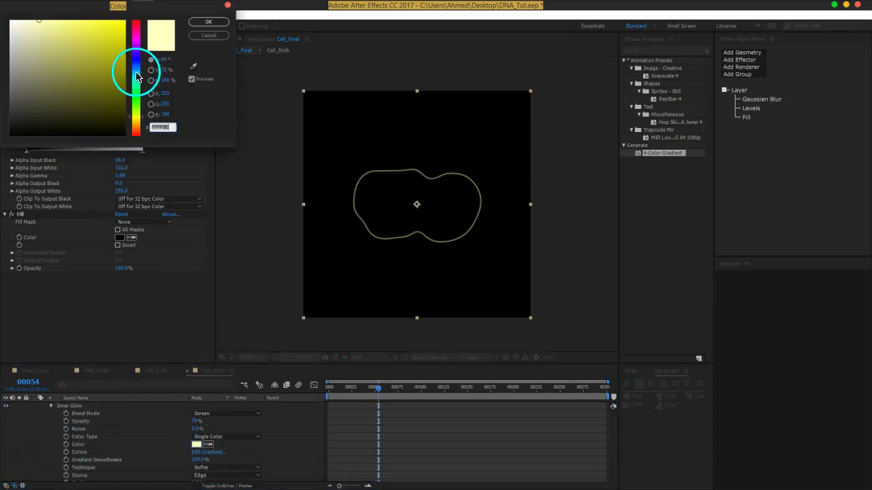
click(136, 70)
click(112, 29)
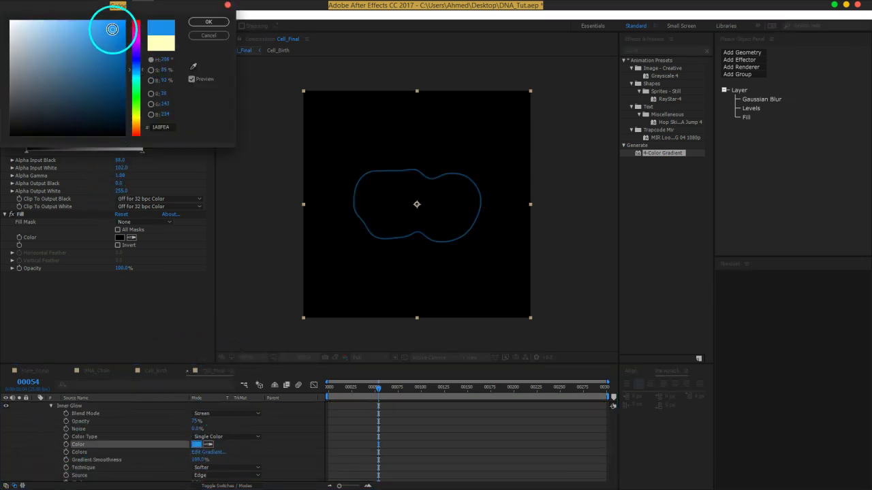
click(203, 24)
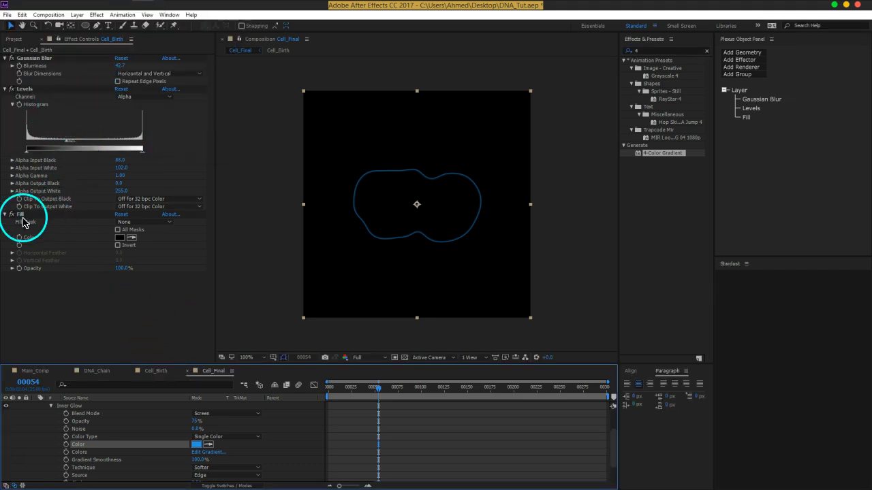
Set Gaussian Blur Blurriness to 45.5 and the Levels alpha input range to 58–71
mouse_move(74, 146)
mouse_down()
mouse_move(98, 147)
mouse_move(48, 146)
mouse_move(74, 145)
mouse_move(55, 147)
mouse_up()
drag(120, 65, 136, 68)
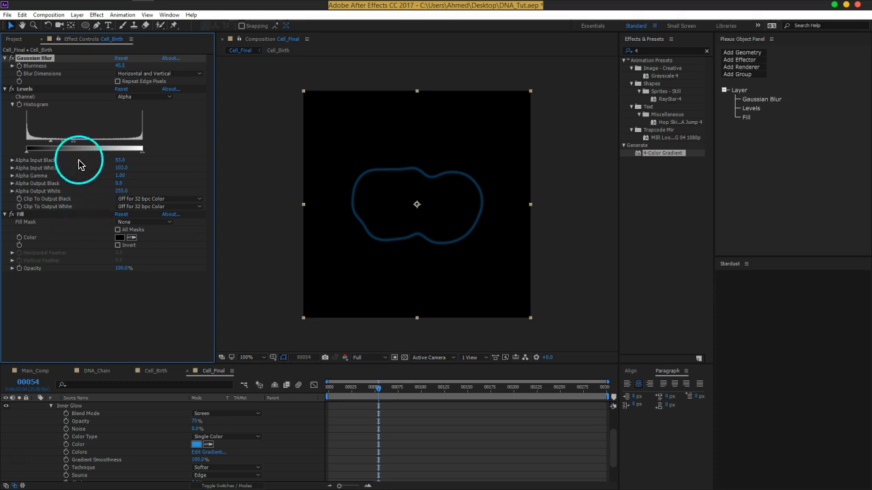
mouse_move(53, 146)
mouse_down()
mouse_move(76, 149)
mouse_move(60, 146)
mouse_up()
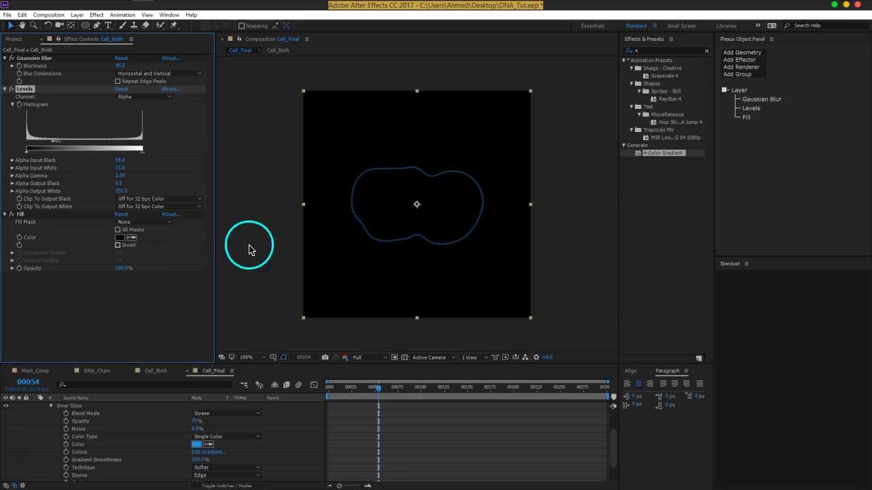
Collapse the Gaussian Blur, Levels and Fill settings and bring up the effect search
click(5, 58)
click(5, 65)
click(5, 73)
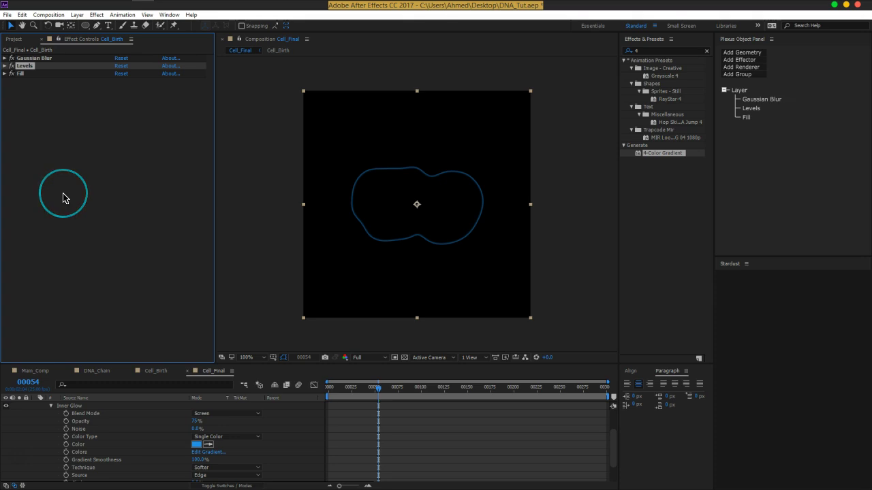
key(ctrl+space)
Find Turbulent Noise in the effect search and apply it to the cell layer
text(tub)
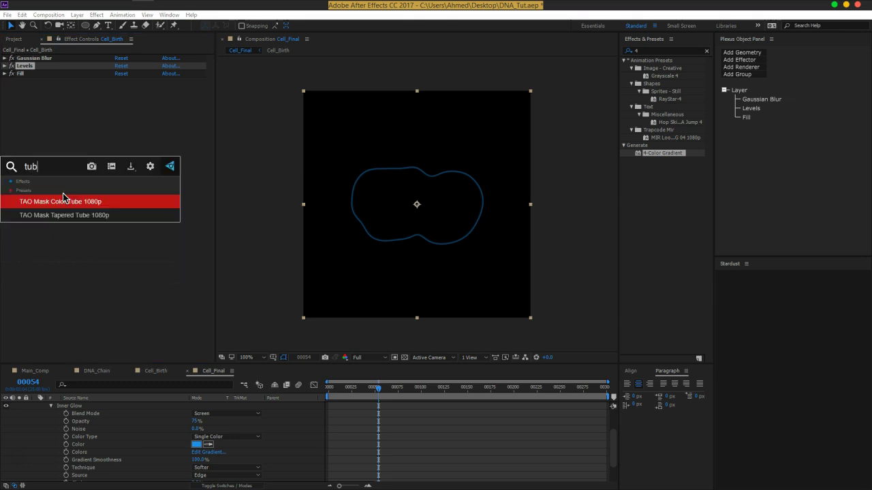
click(79, 233)
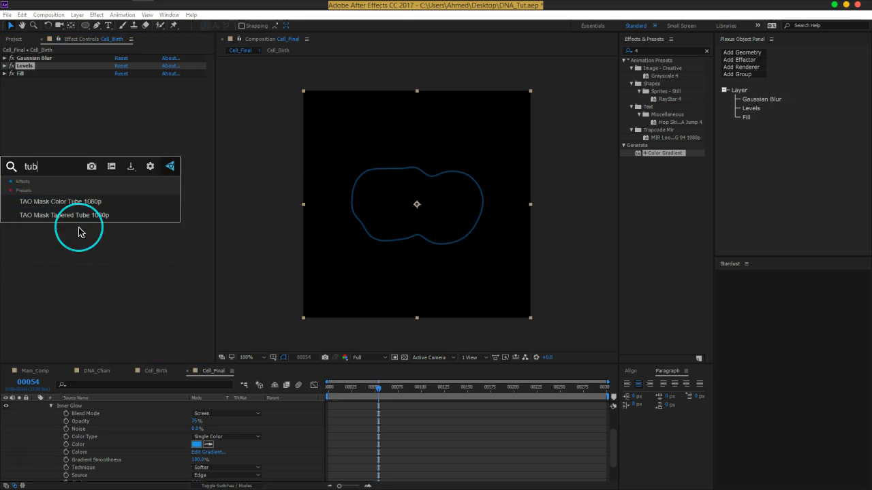
key(BackSpace)
click(68, 208)
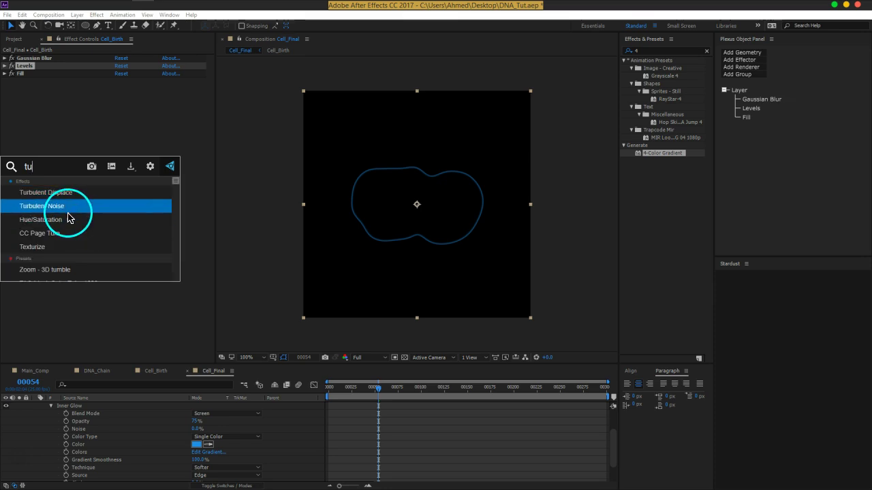
click(408, 213)
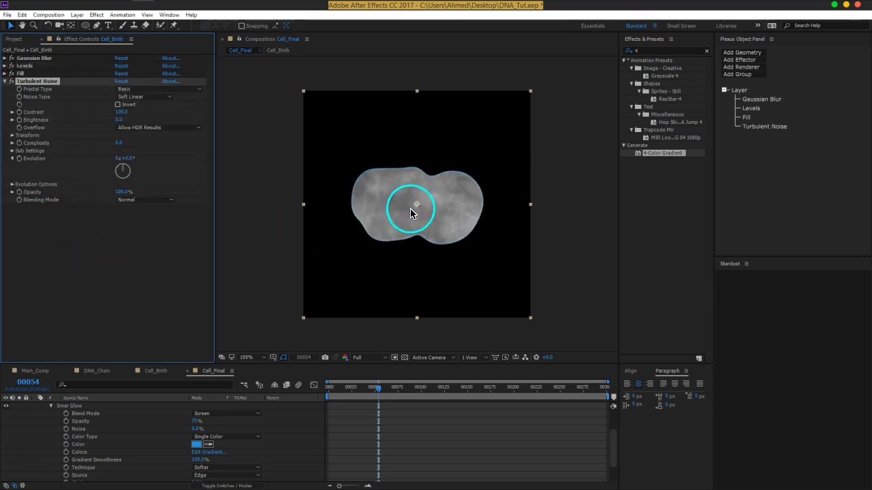
Set Turbulent Noise to Contrast 464, Spline noise, Dynamic fractal, Brightness 23, and raise Complexity
drag(121, 117, 259, 115)
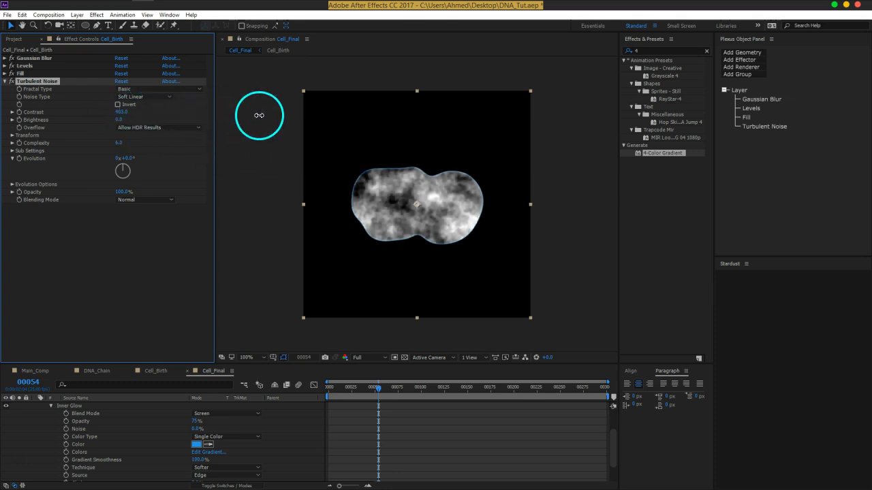
click(151, 96)
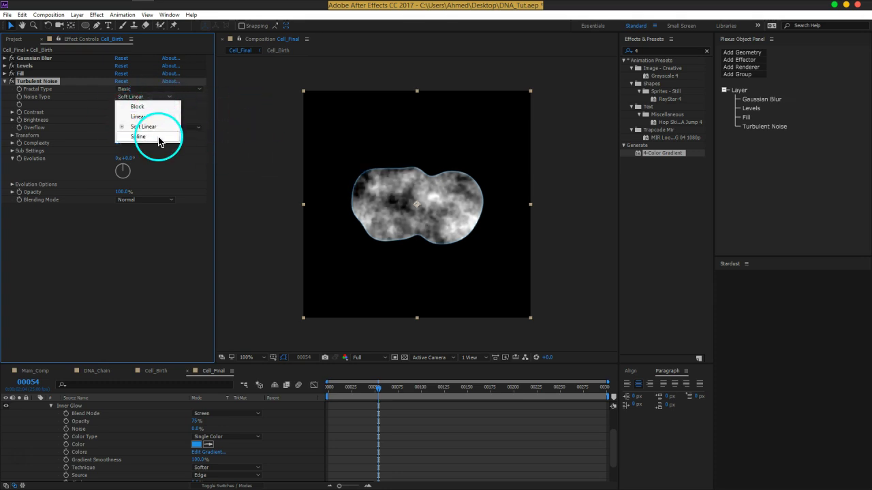
click(158, 136)
click(163, 90)
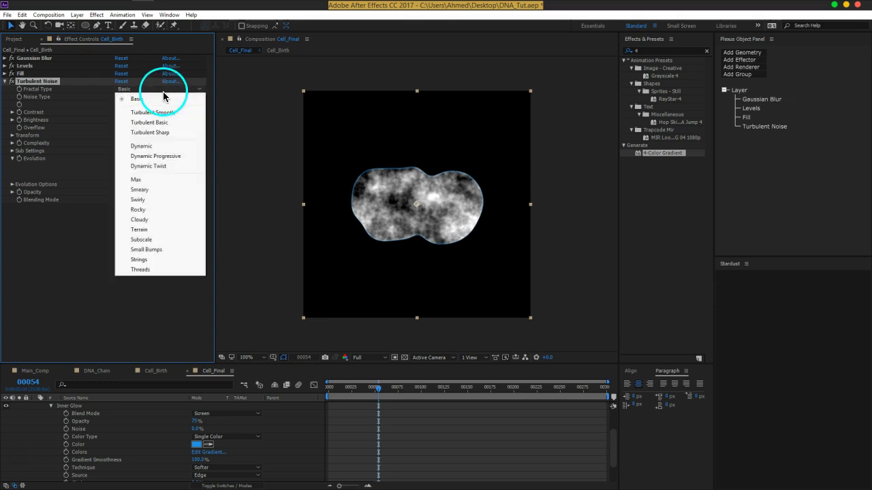
click(157, 147)
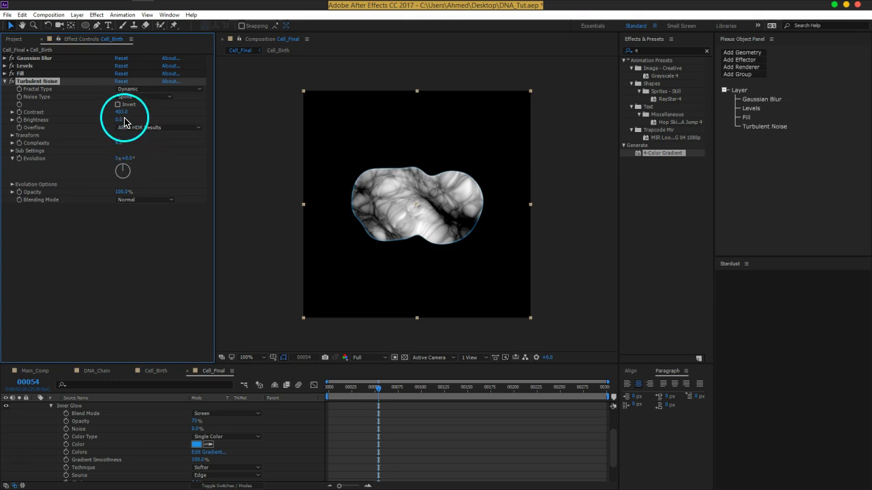
mouse_move(120, 121)
mouse_down()
mouse_move(144, 124)
mouse_move(77, 118)
mouse_move(144, 116)
mouse_up()
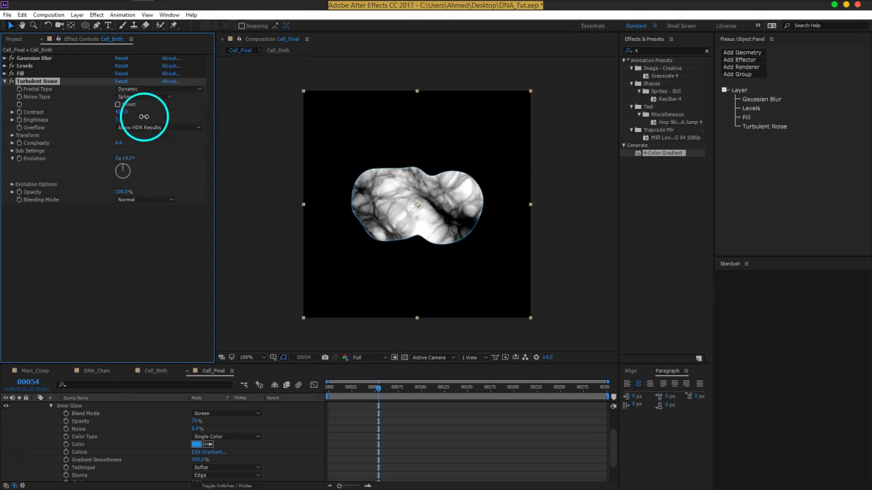
drag(119, 121, 131, 125)
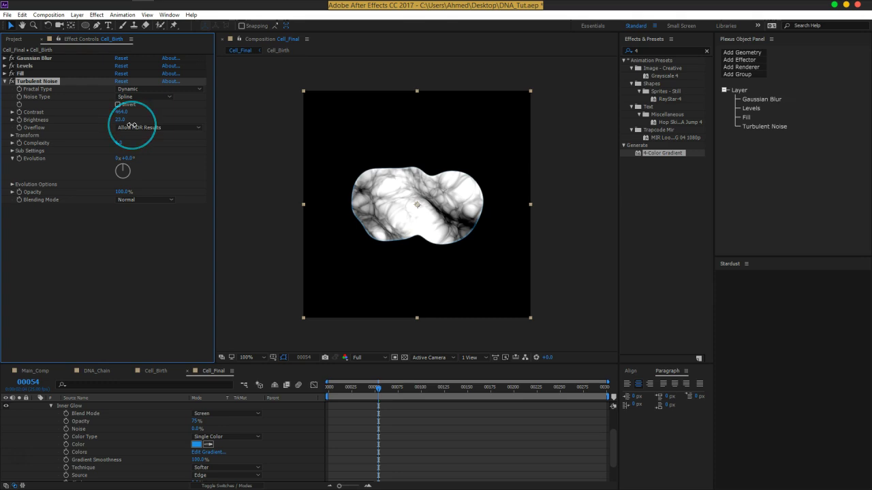
drag(118, 143, 467, 146)
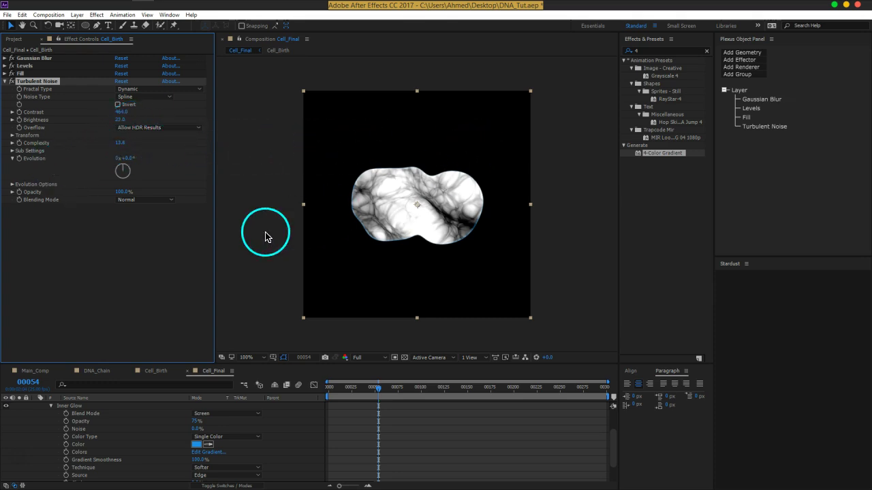
Set Turbulent Noise Scale to 51 and drive Evolution with the expression time*100, then preview
click(12, 139)
drag(122, 160, 109, 161)
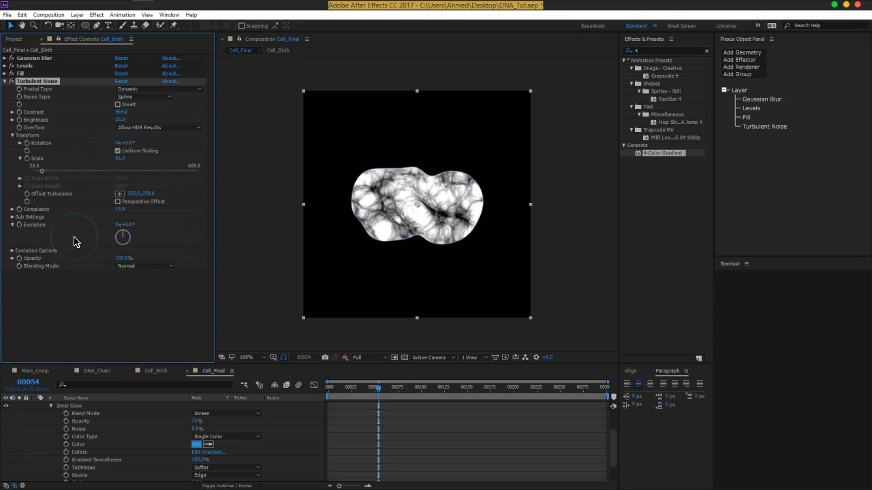
alt+click(19, 226)
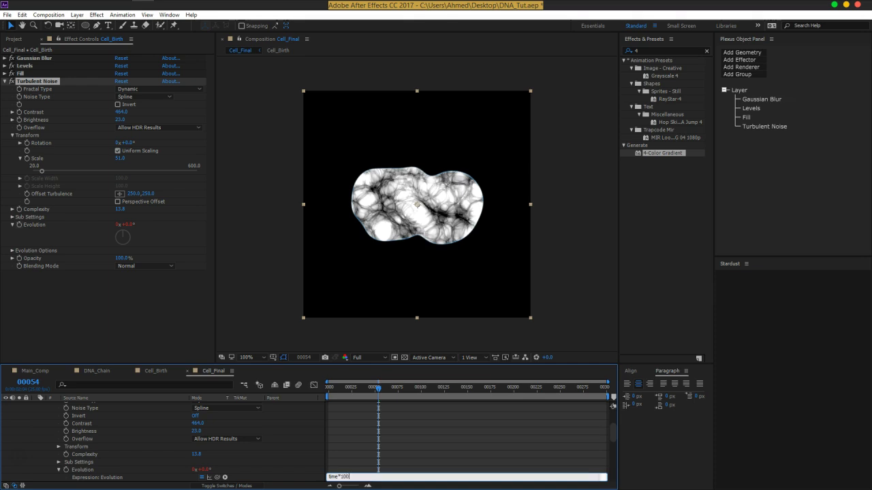
click(19, 232)
key(space)
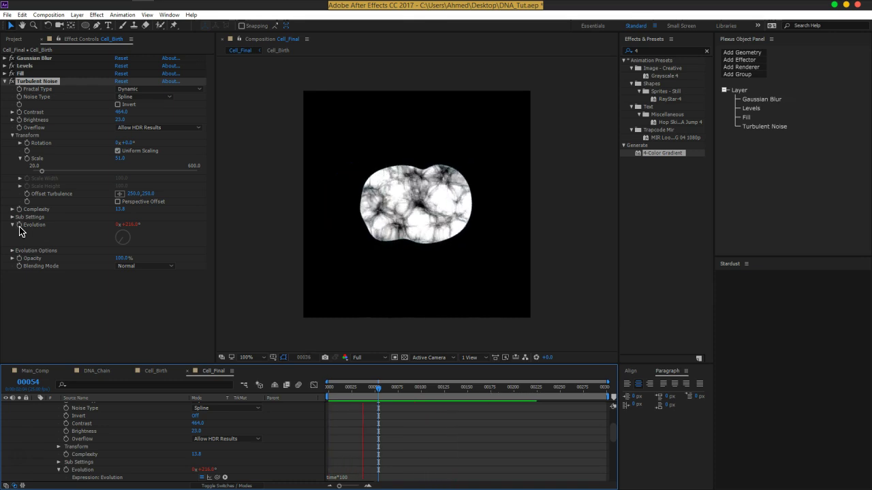
key(space)
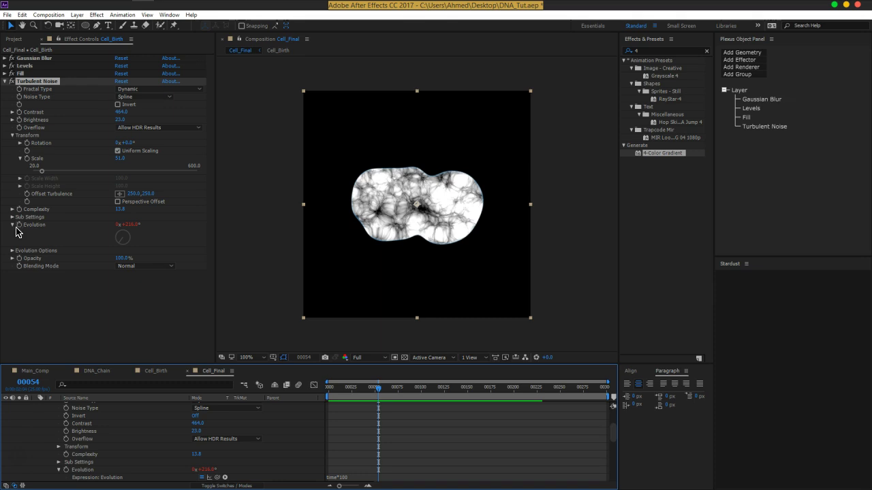
click(275, 415)
scroll(274, 415, up, 5)
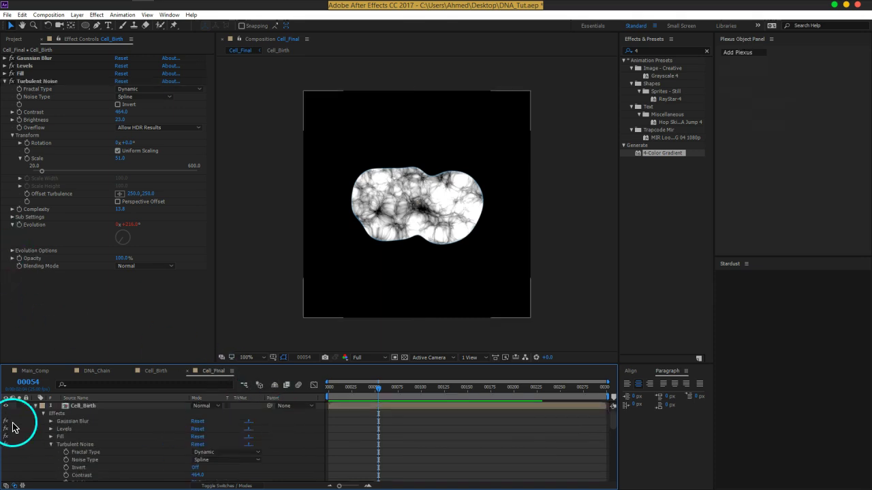
Apply CC Vector Blur to the Cell_Birth layer via the effect search (vec)
click(34, 407)
click(87, 407)
key(ctrl+space)
text(vec)
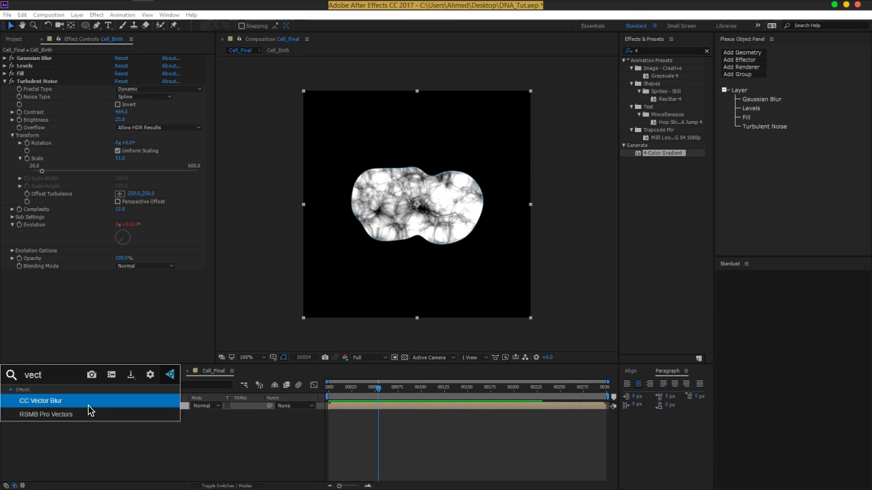
click(74, 406)
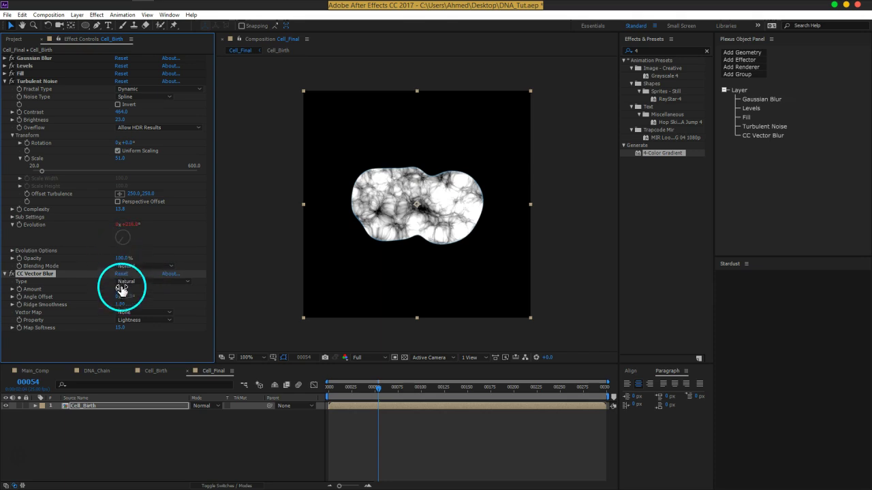
Darken Turbulent Noise Brightness to -46 and set Vector Blur Amount 22, Map Softness 5.9
mouse_move(120, 290)
mouse_down()
mouse_move(202, 310)
mouse_move(170, 317)
mouse_up()
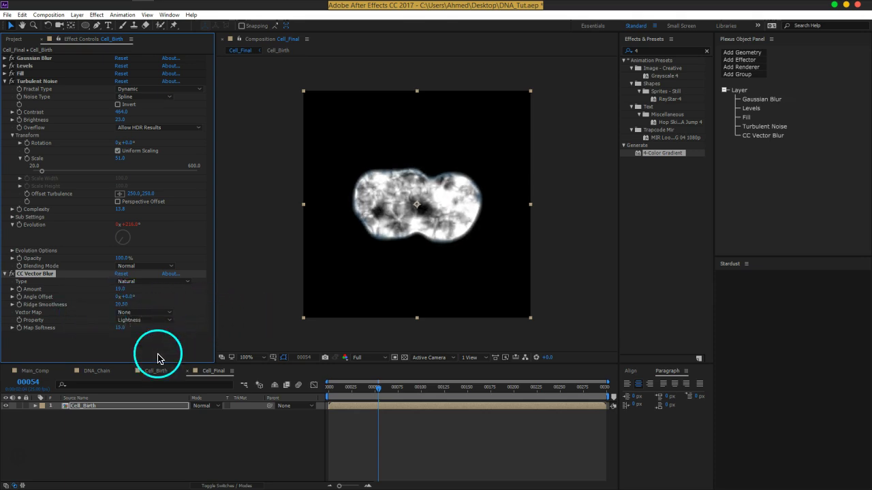
drag(120, 328, 100, 338)
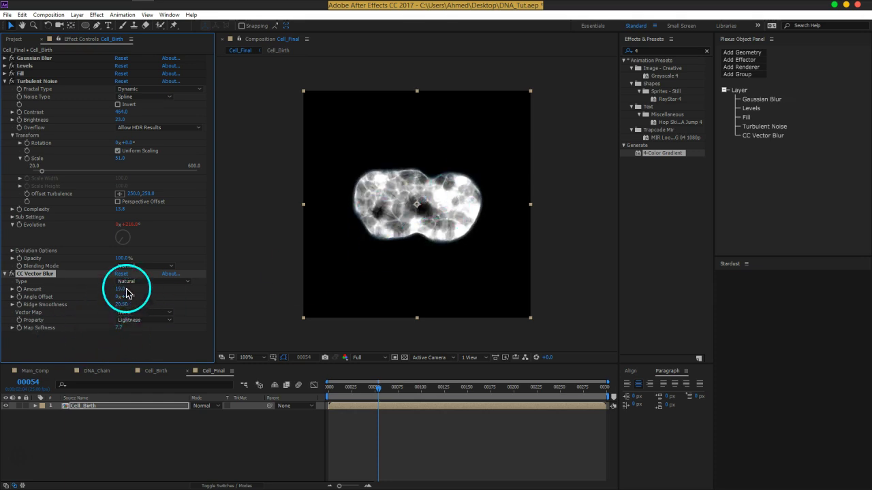
mouse_move(123, 289)
mouse_down()
mouse_move(209, 292)
mouse_move(130, 297)
mouse_up()
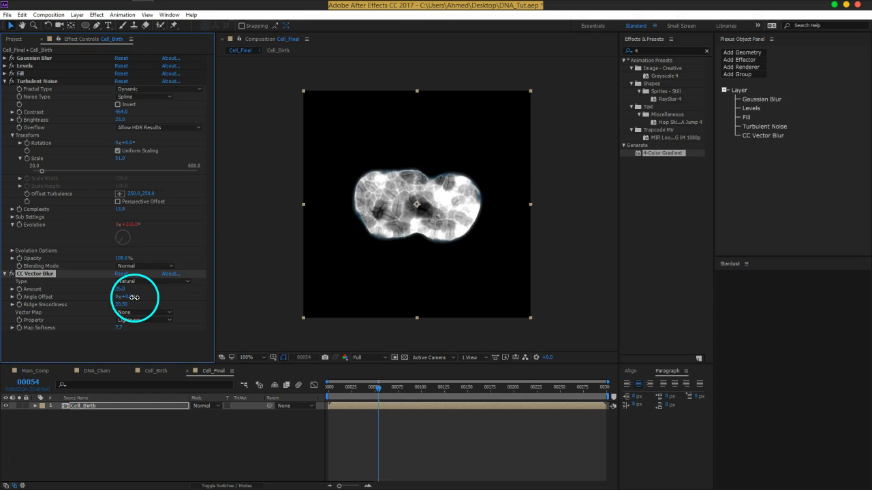
click(119, 121)
mouse_move(119, 120)
mouse_down()
mouse_move(92, 125)
mouse_move(218, 120)
mouse_move(228, 286)
mouse_up()
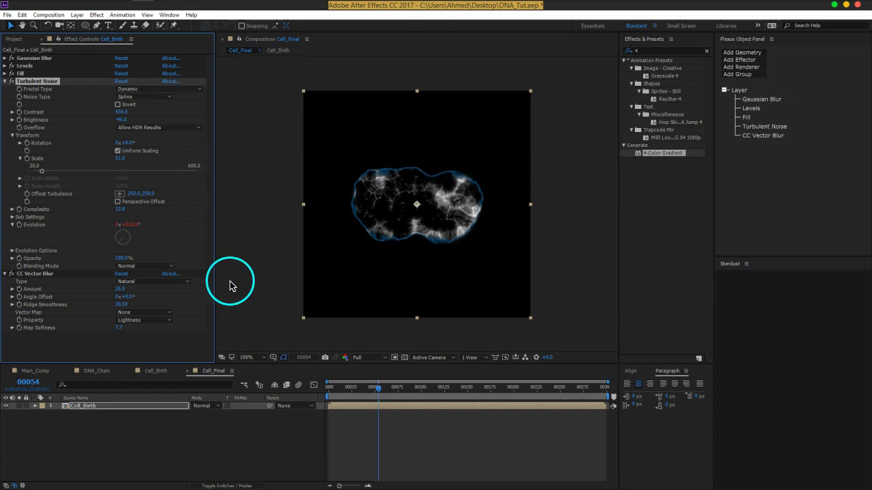
drag(126, 288, 125, 292)
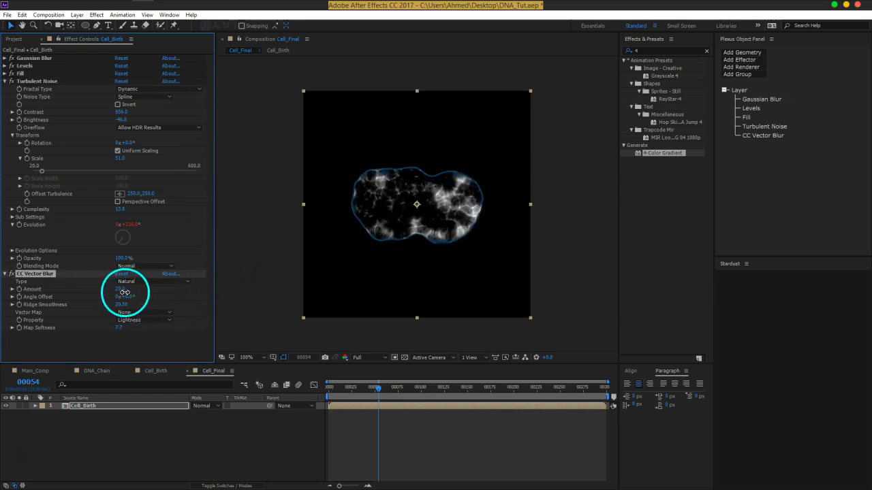
mouse_move(126, 291)
mouse_down()
mouse_move(123, 308)
mouse_move(56, 324)
mouse_move(147, 324)
mouse_up()
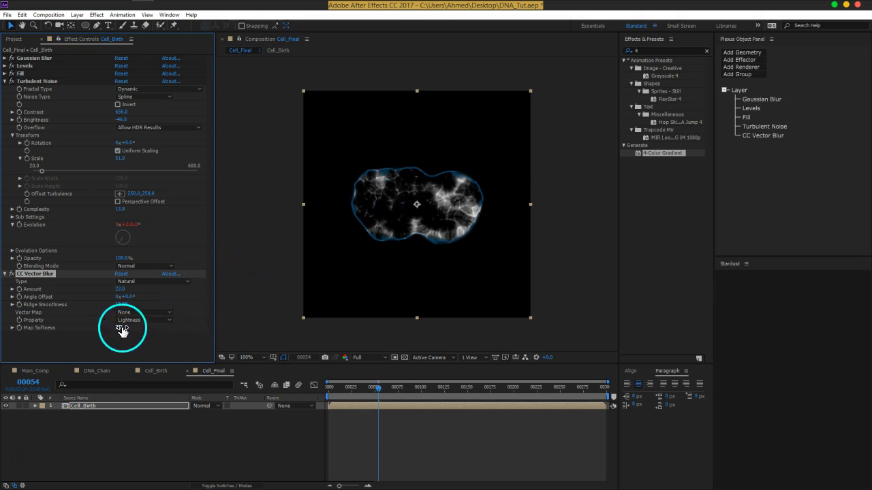
drag(138, 327, 135, 329)
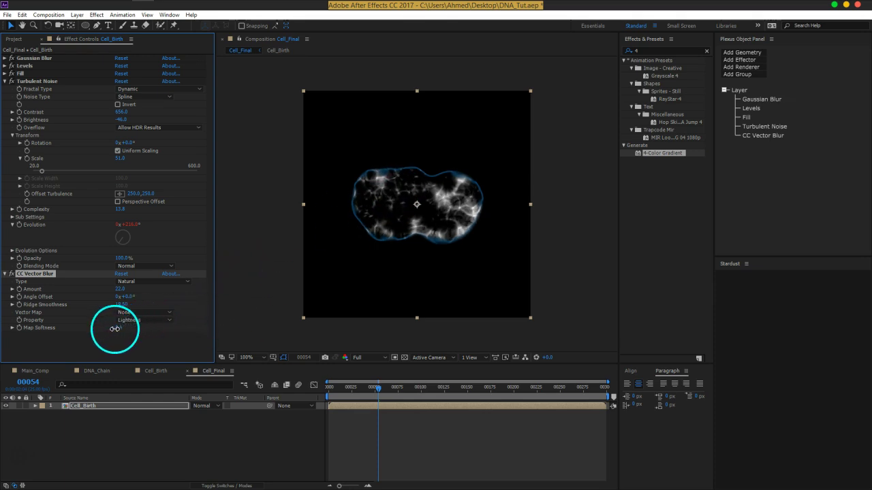
mouse_move(126, 330)
mouse_down()
mouse_move(114, 330)
mouse_move(129, 341)
mouse_up()
drag(405, 392, 271, 399)
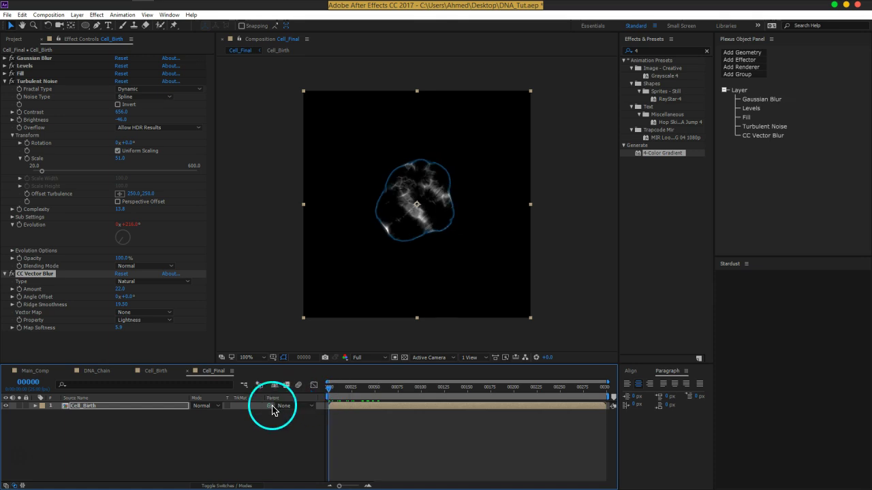
Reduce Turbulent Noise Scale to 28, previewing before and after, then move to frame 72
key(space)
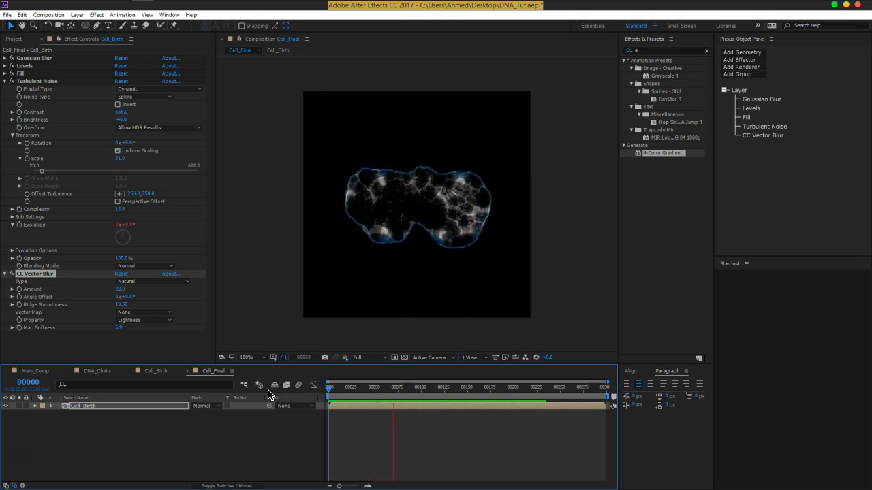
key(space)
click(132, 413)
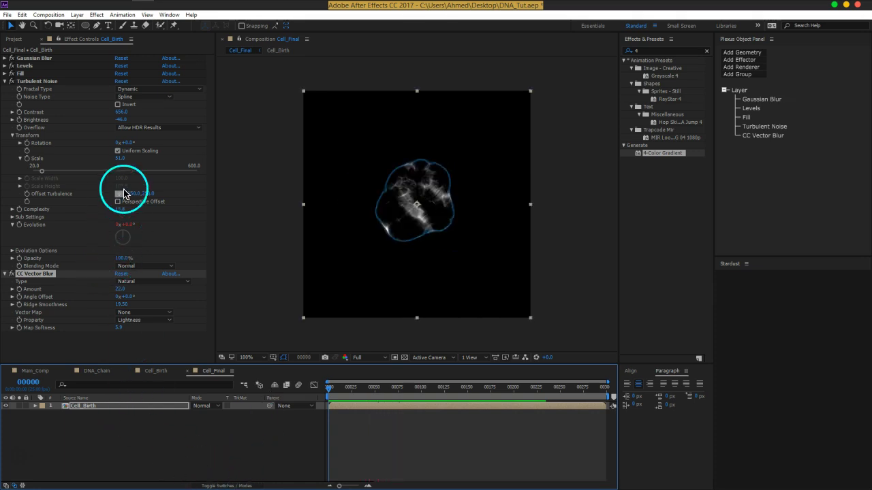
mouse_move(120, 158)
mouse_down()
mouse_move(127, 160)
mouse_move(112, 164)
mouse_up()
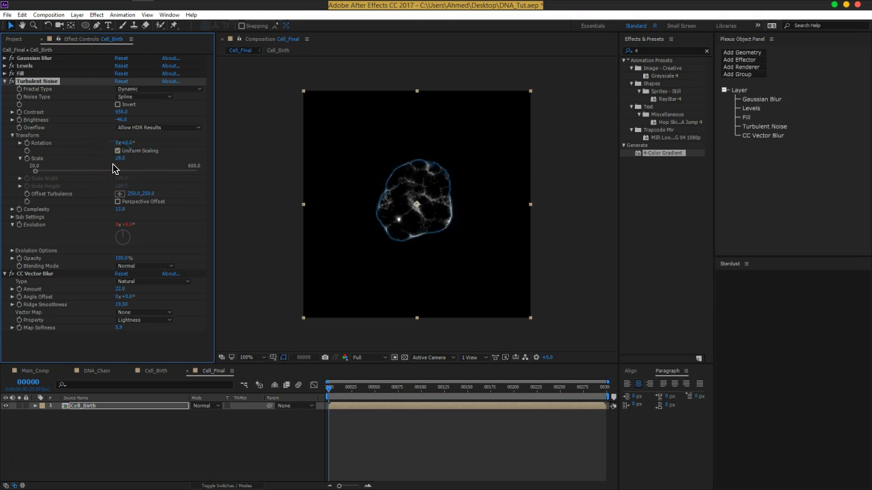
key(space)
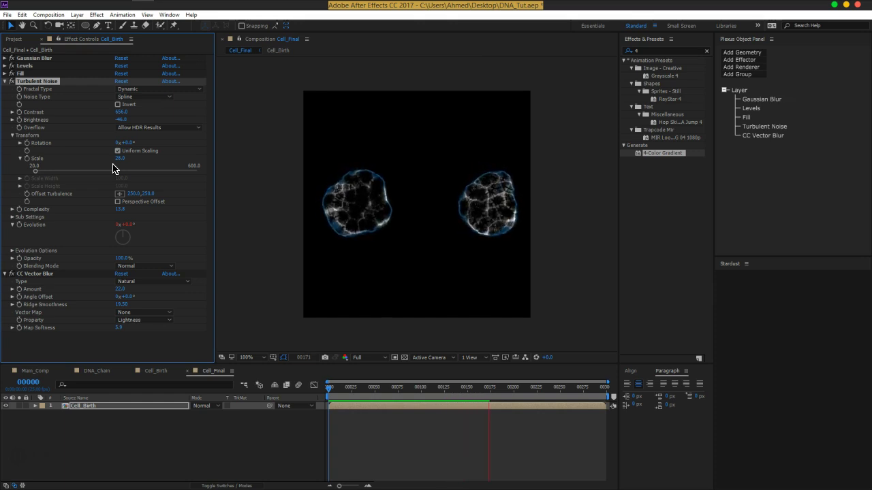
key(space)
click(332, 393)
drag(331, 393, 399, 390)
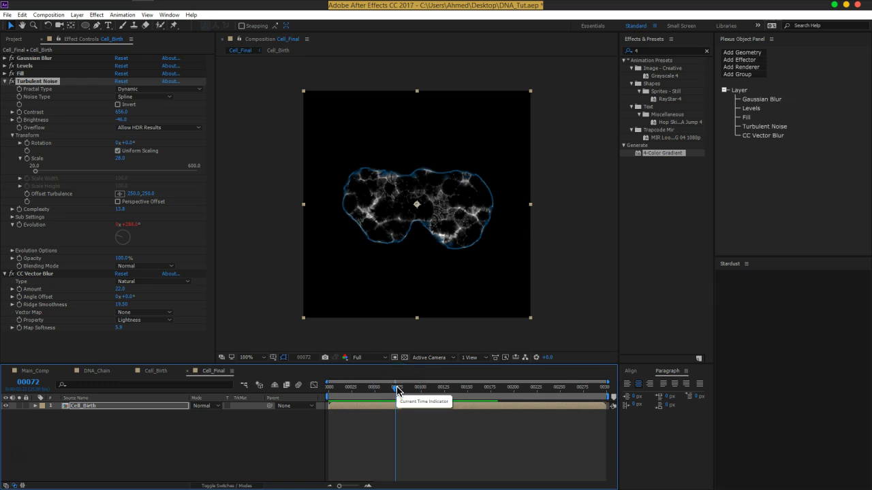
key(ctrl+space)
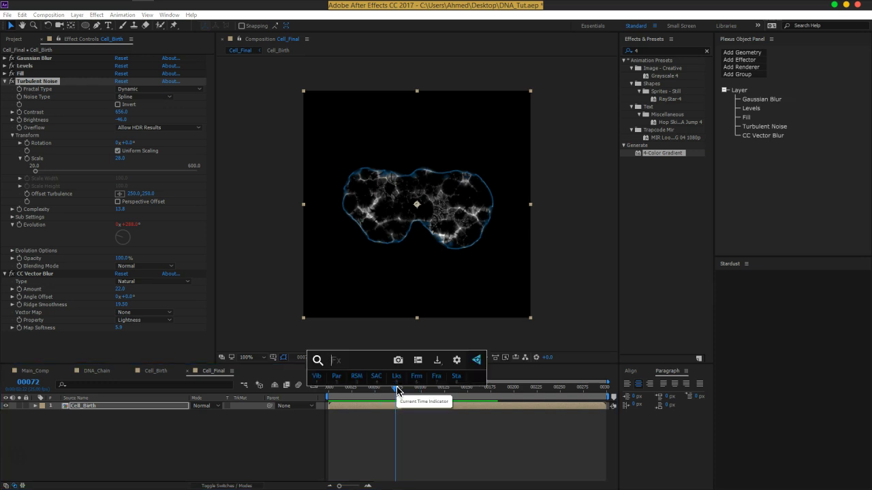
Apply CC Toner to Cell_Birth and set its Midtones colour to bright blue #2C82DA
text(cc t)
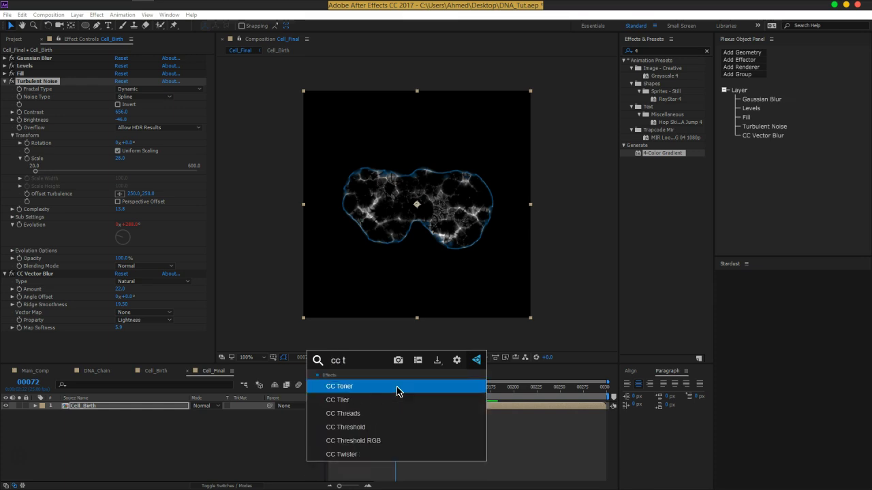
click(399, 391)
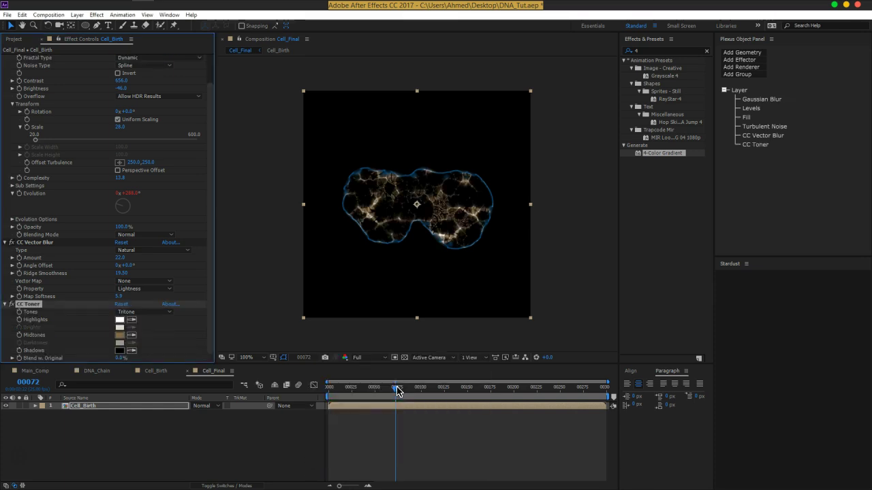
click(120, 335)
drag(137, 116, 137, 68)
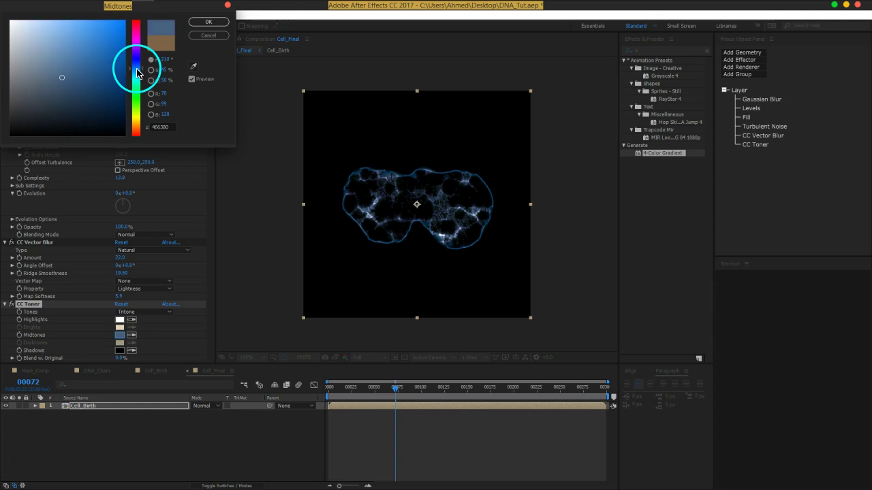
drag(101, 40, 101, 37)
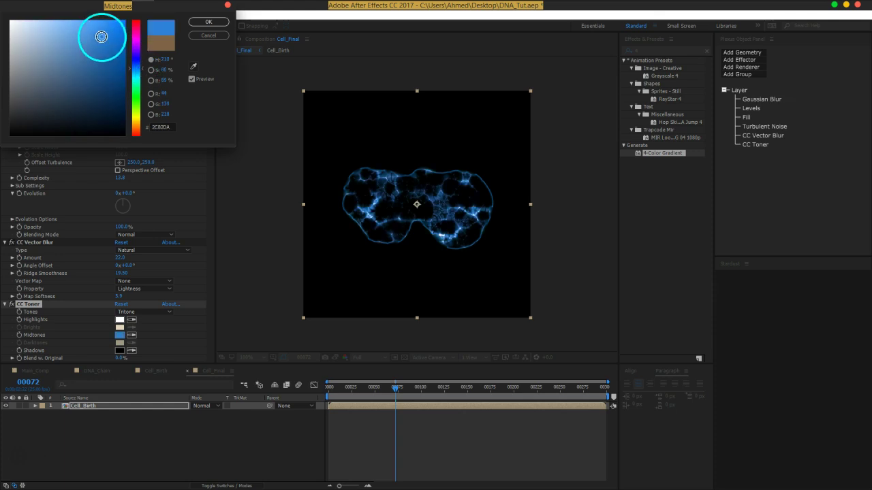
click(208, 22)
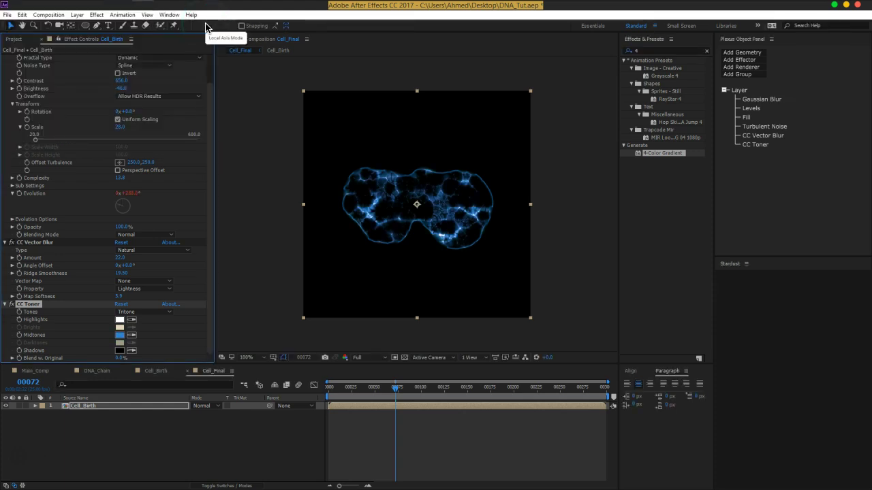
click(109, 405)
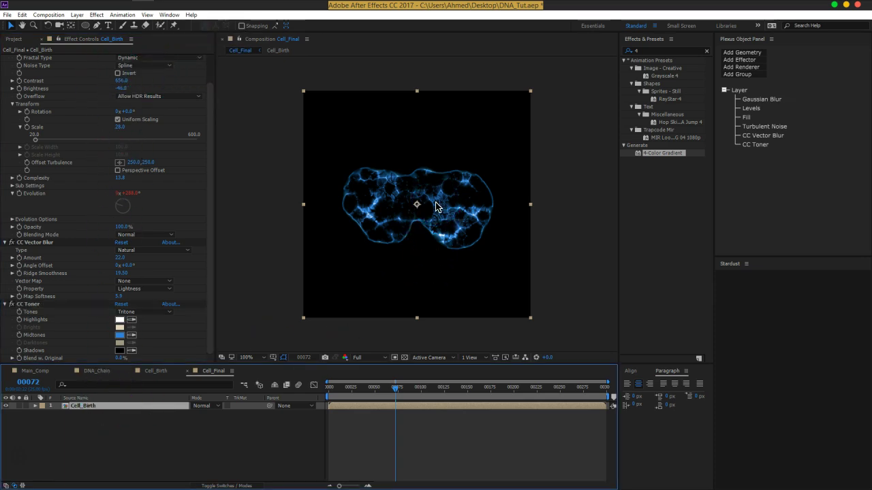
Duplicate Cell_Birth, set the top copy's mode to Add, and search effects for 'si'
key(ctrl+d)
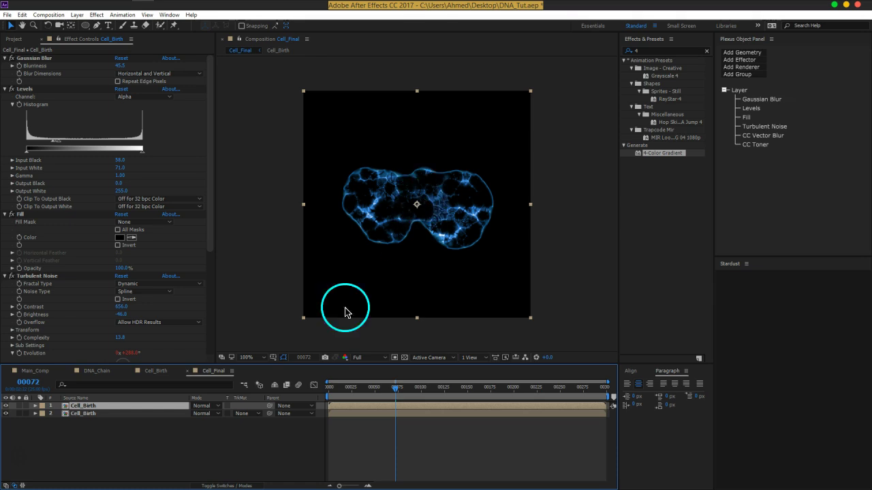
click(217, 405)
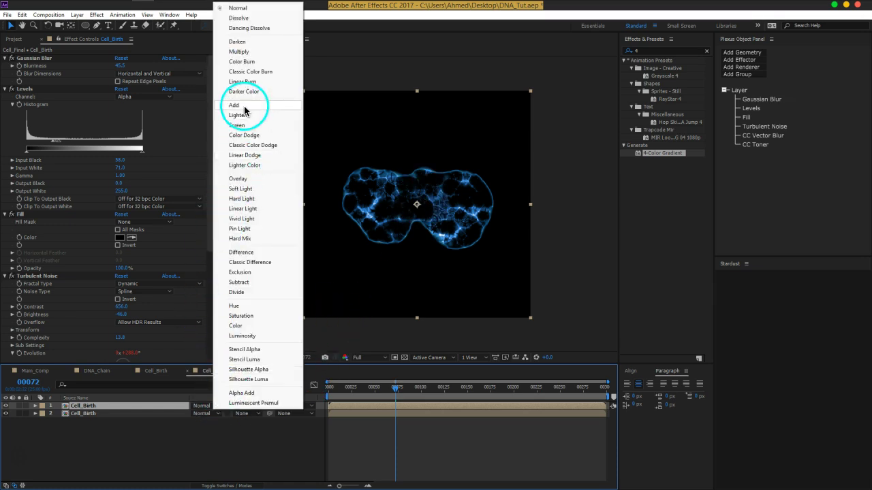
click(235, 105)
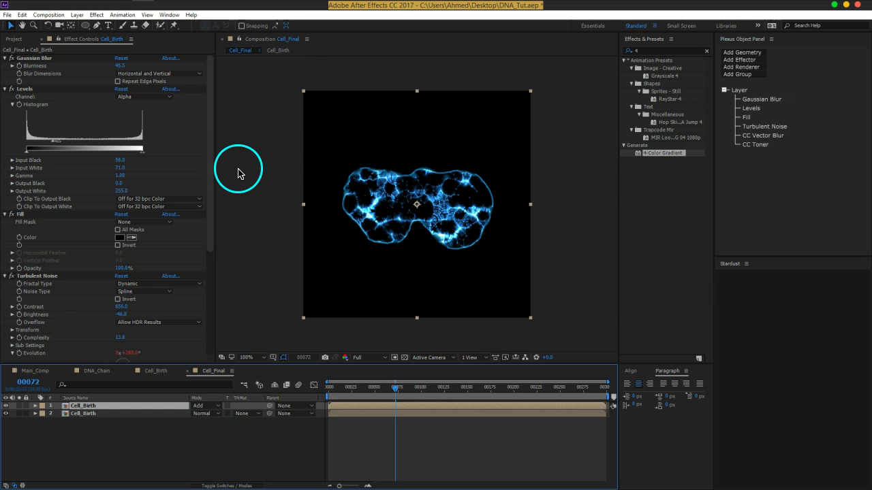
key(ctrl+space)
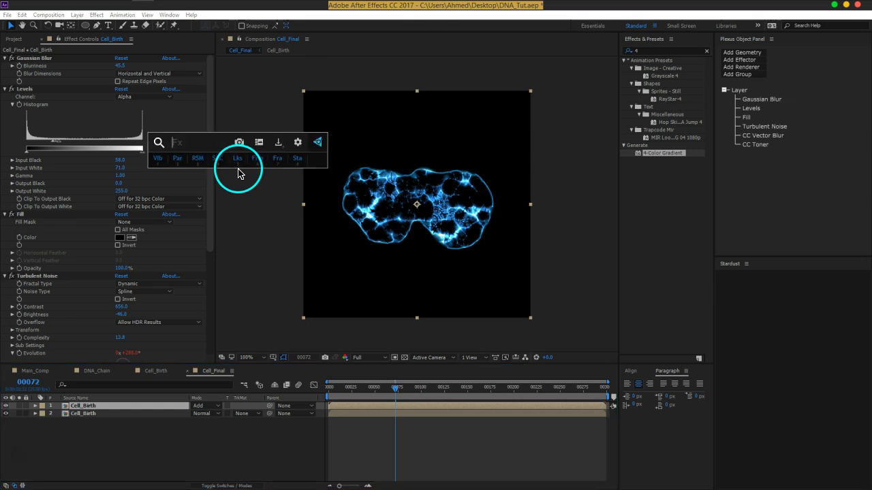
text(si)
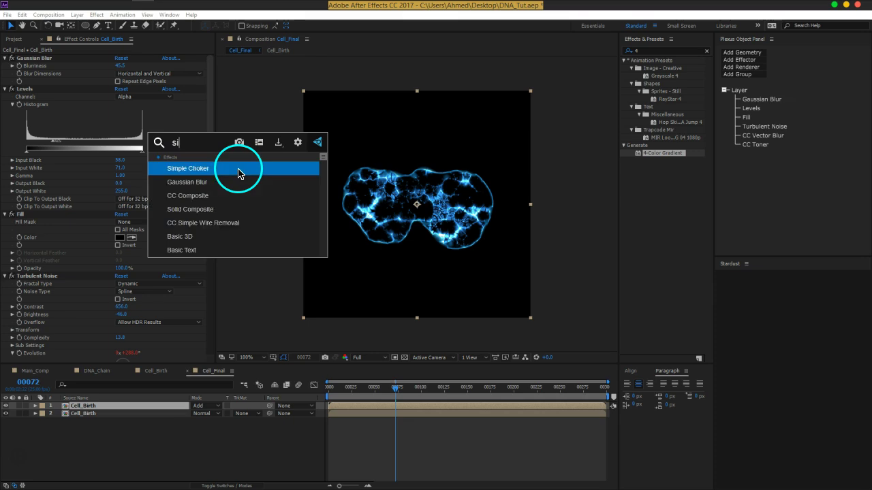